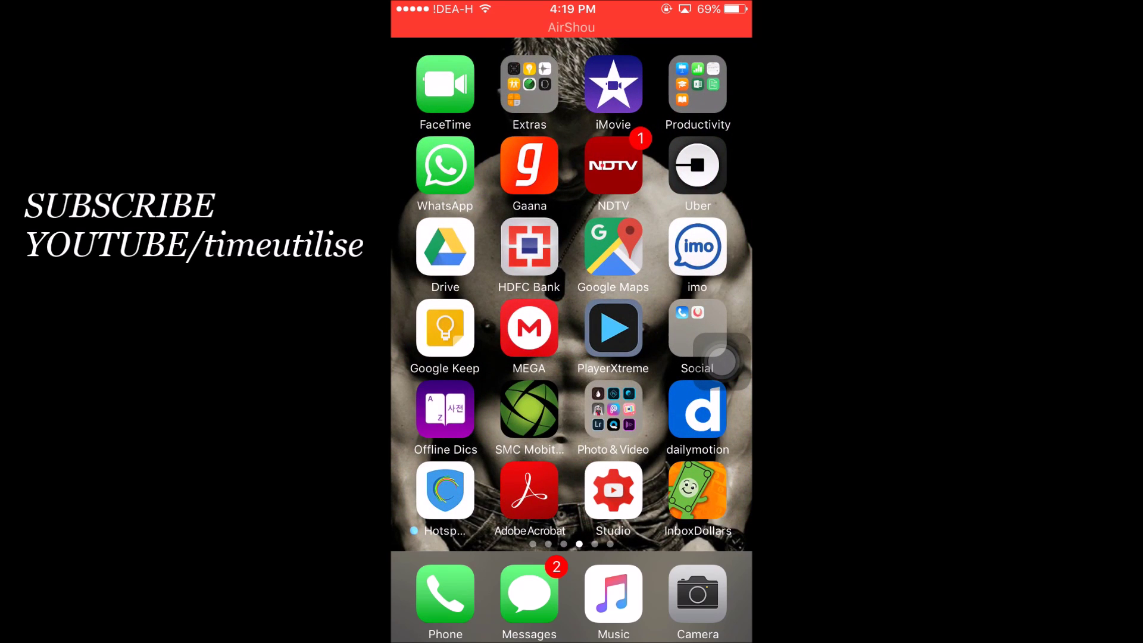
- Search the App Store for 'doc' and browse the Documents 5 app's details page
type("app")
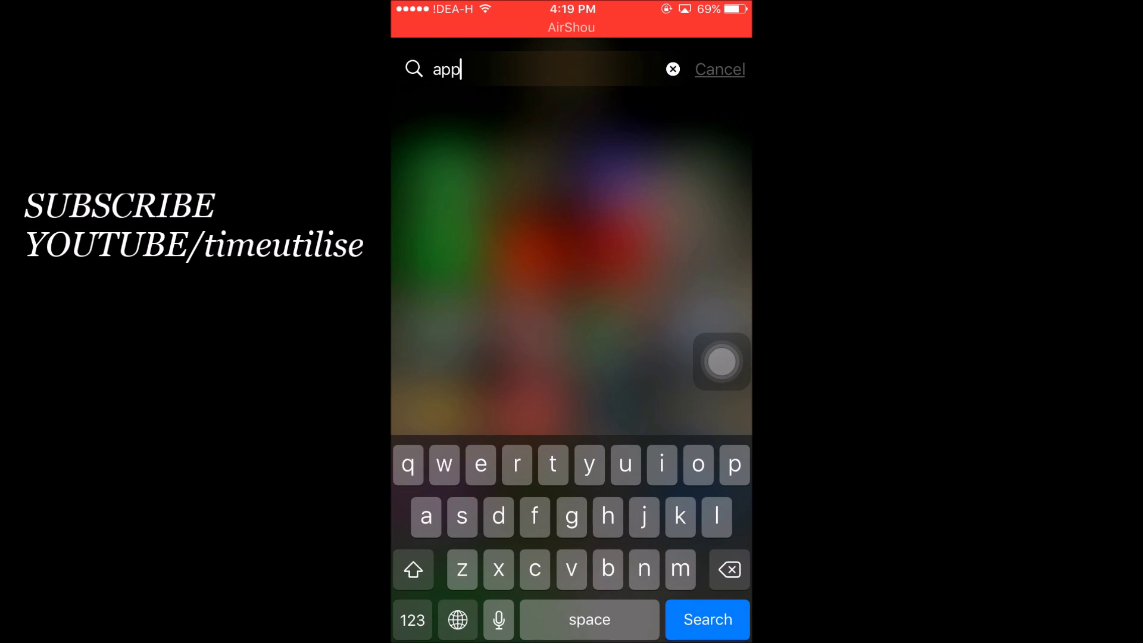
left_click(471, 170)
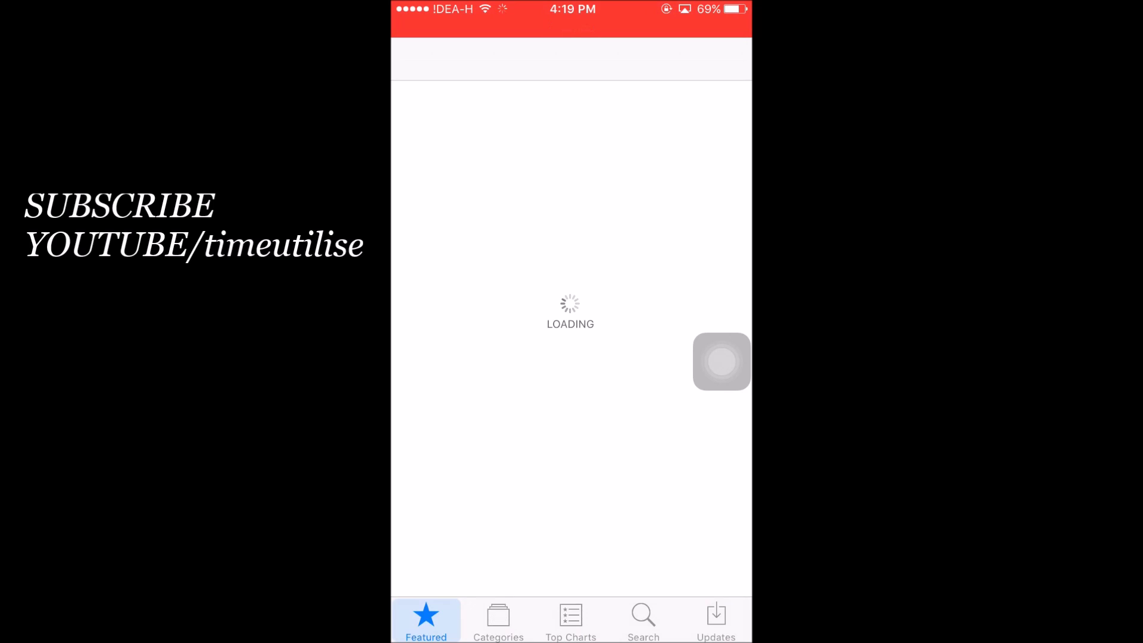
left_click(643, 619)
left_click(572, 58)
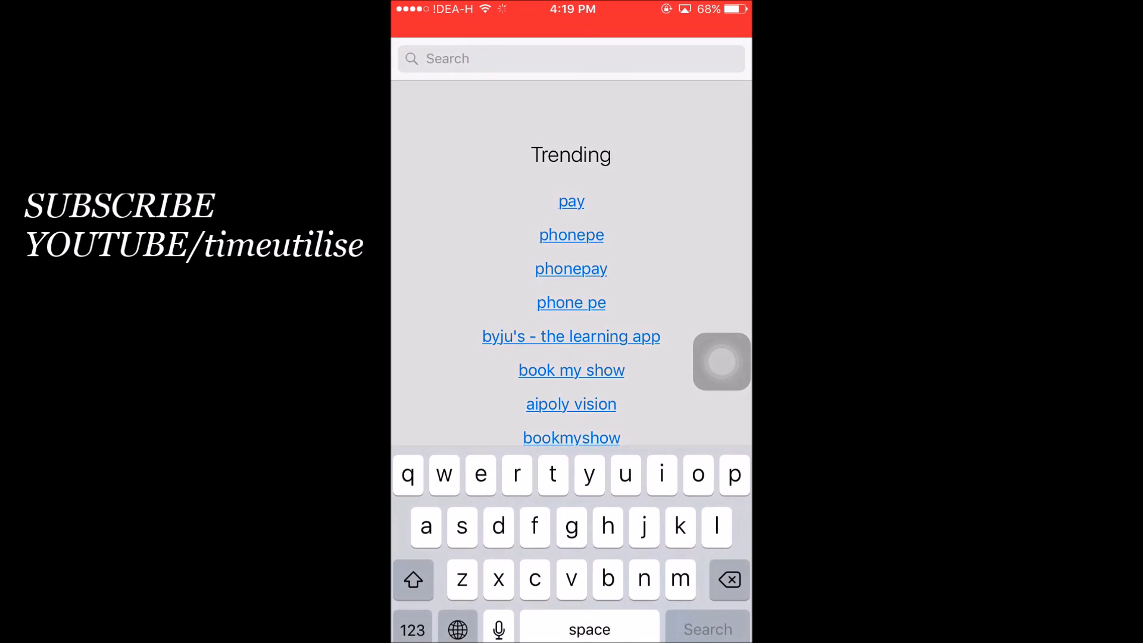
type("doc")
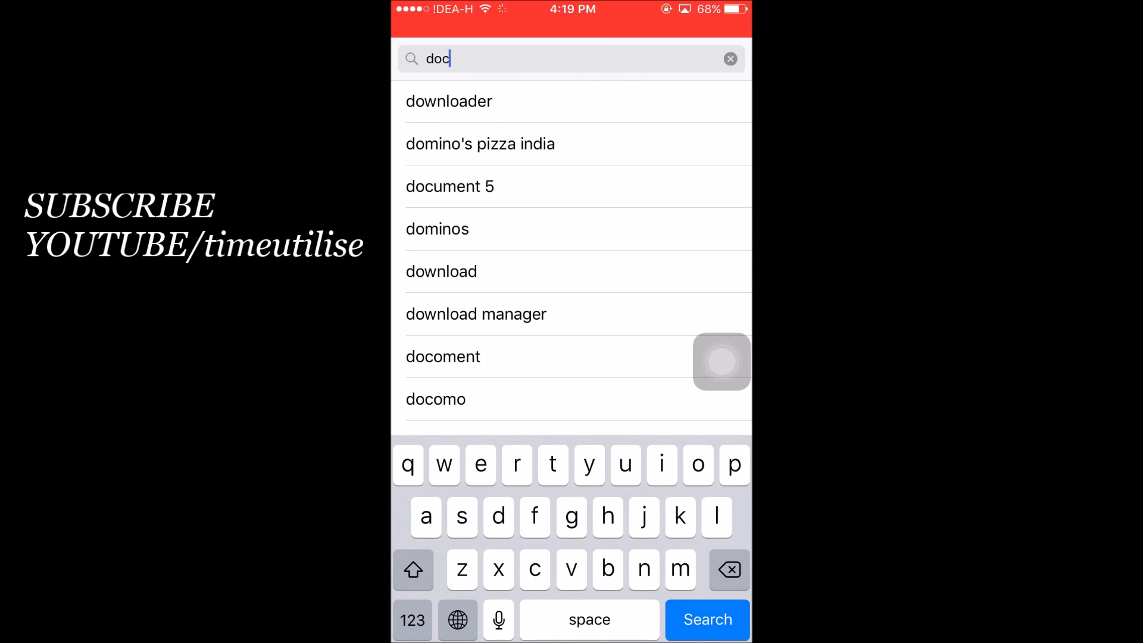
left_click(450, 101)
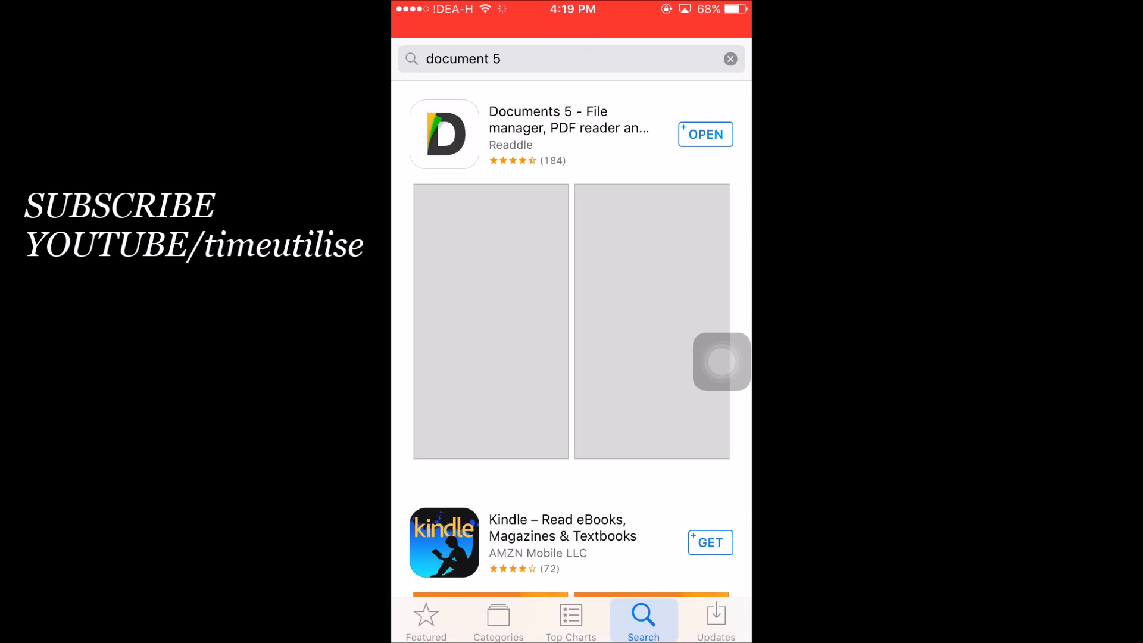
left_click(477, 125)
scroll(572, 358, "down", 2)
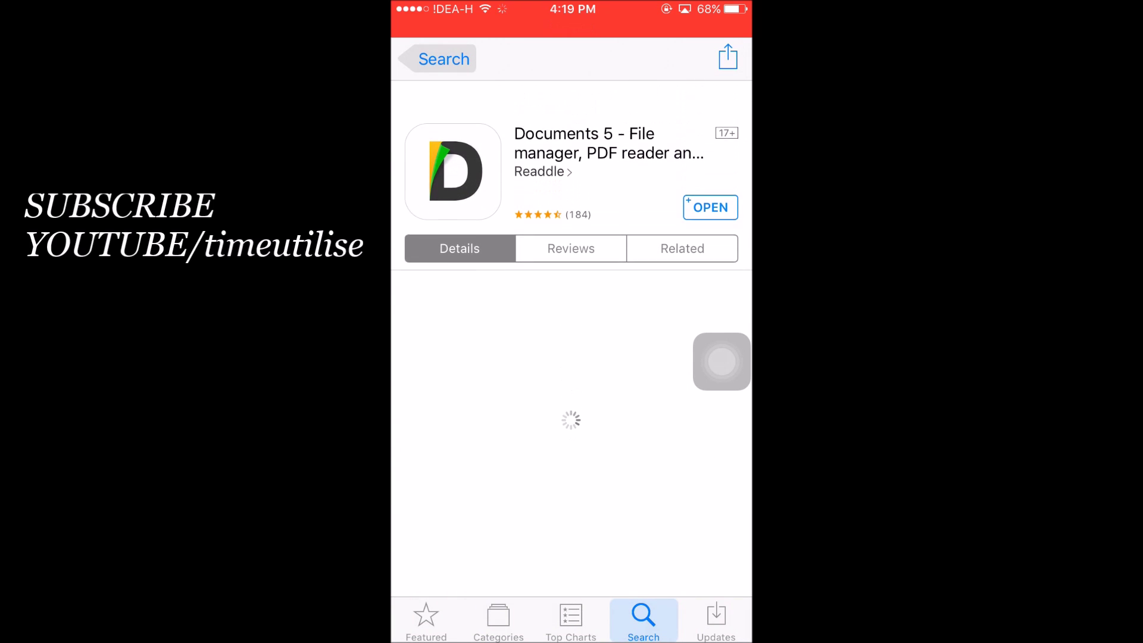
scroll(572, 358, "down", 5)
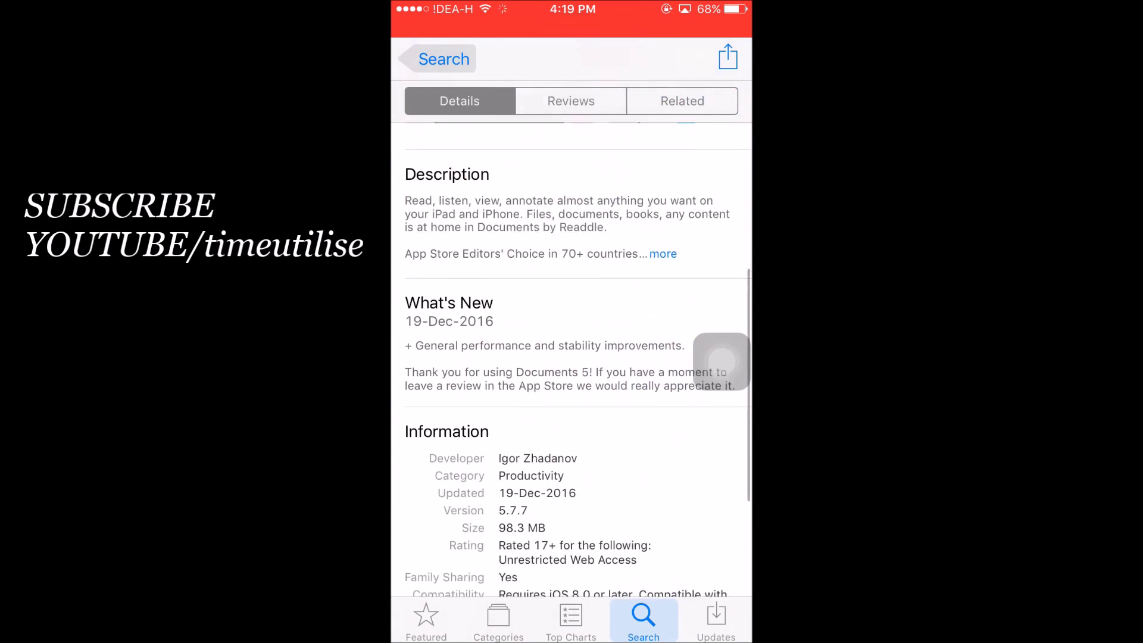
scroll(572, 358, "up", 5)
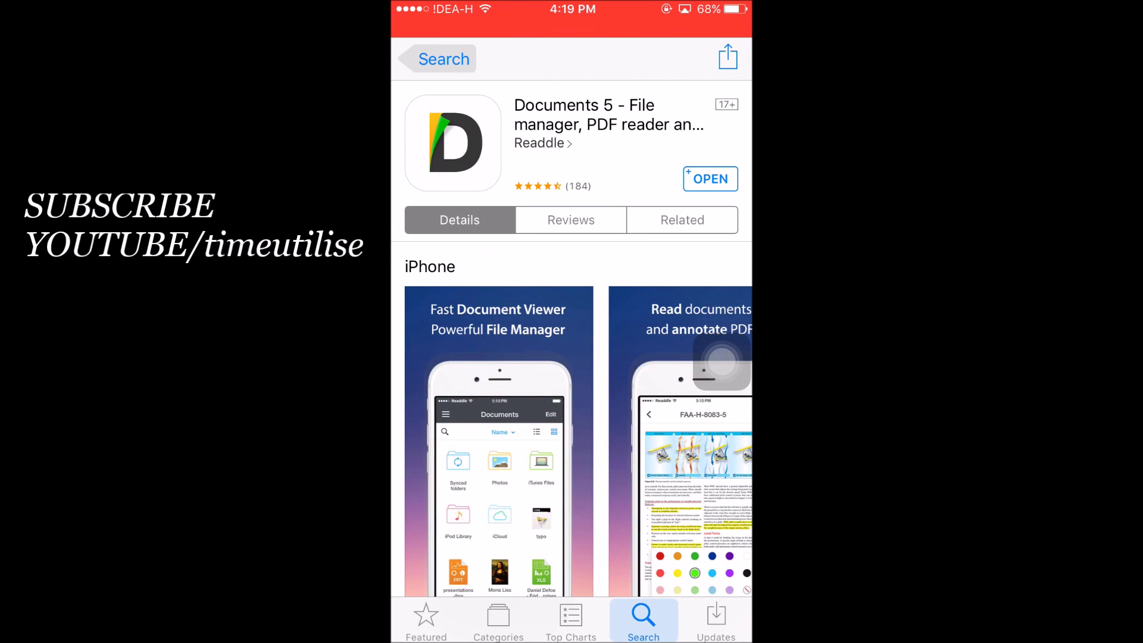
- Open the ME chat in WhatsApp and bring up actions for the 0:02 voice message
key("super")
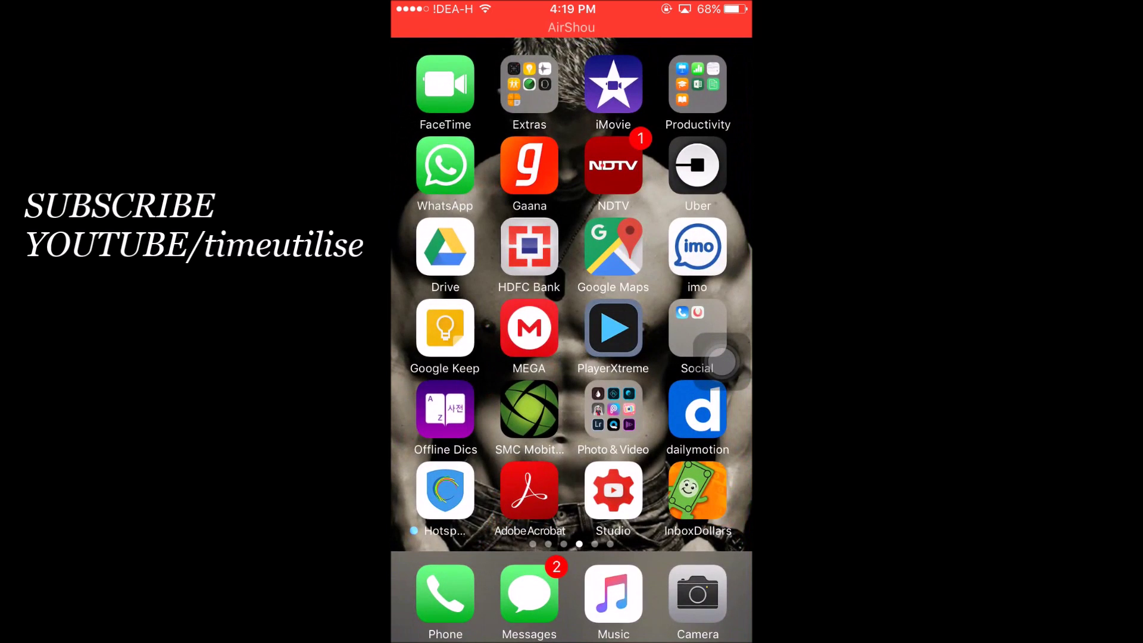
left_click(446, 165)
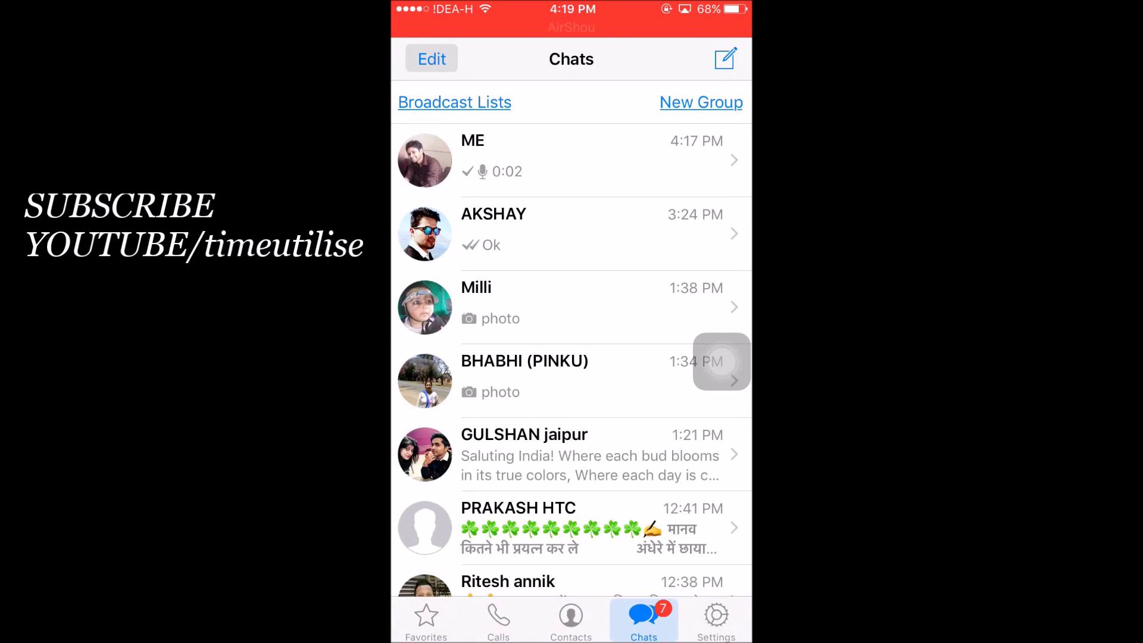
scroll(572, 337, "down", 5)
scroll(572, 337, "up", 3)
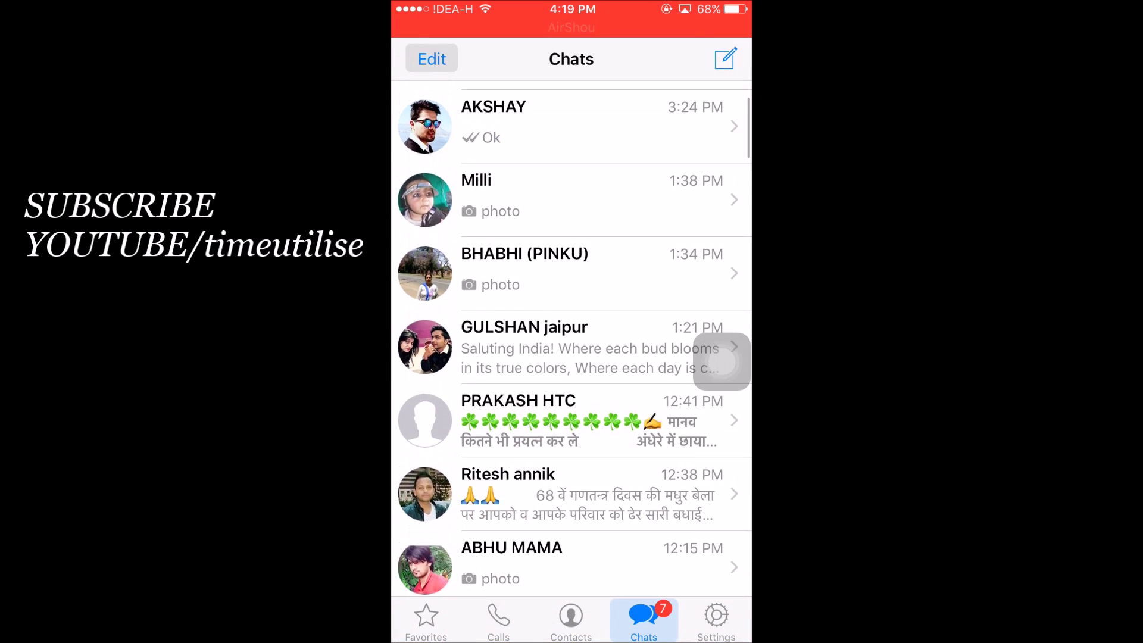
scroll(571, 337, "up", 3)
left_click(562, 184)
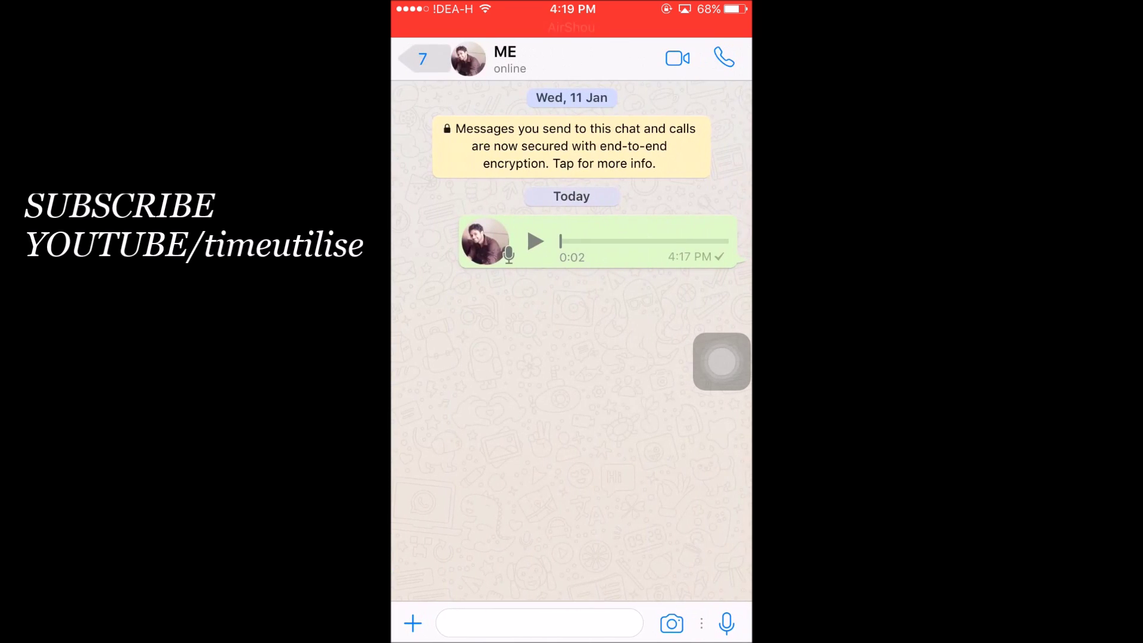
left_click(422, 58)
left_click(536, 160)
scroll(572, 196, "up", 2)
scroll(572, 197, "down", 2)
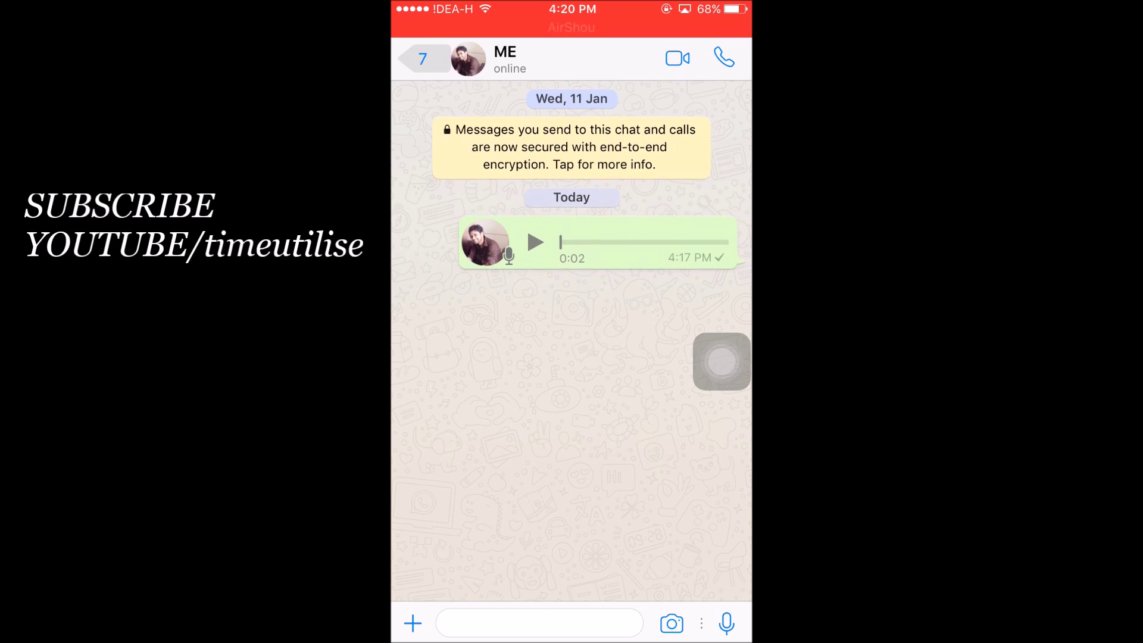
left_click(598, 241)
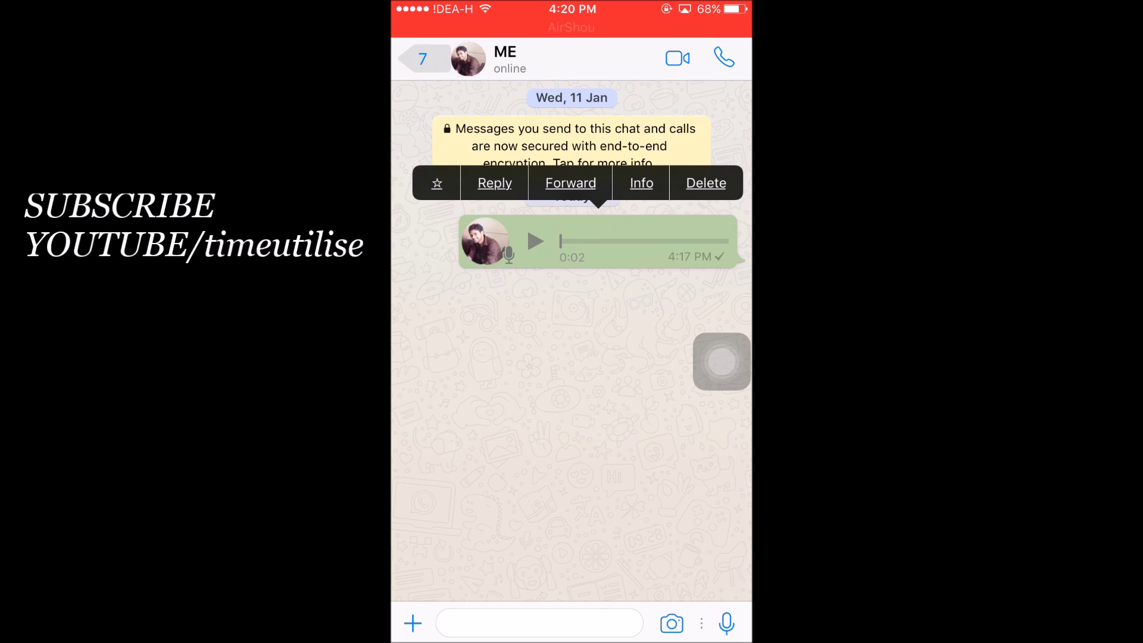
- Select the voice message for forwarding and open its sharing options
left_click(571, 183)
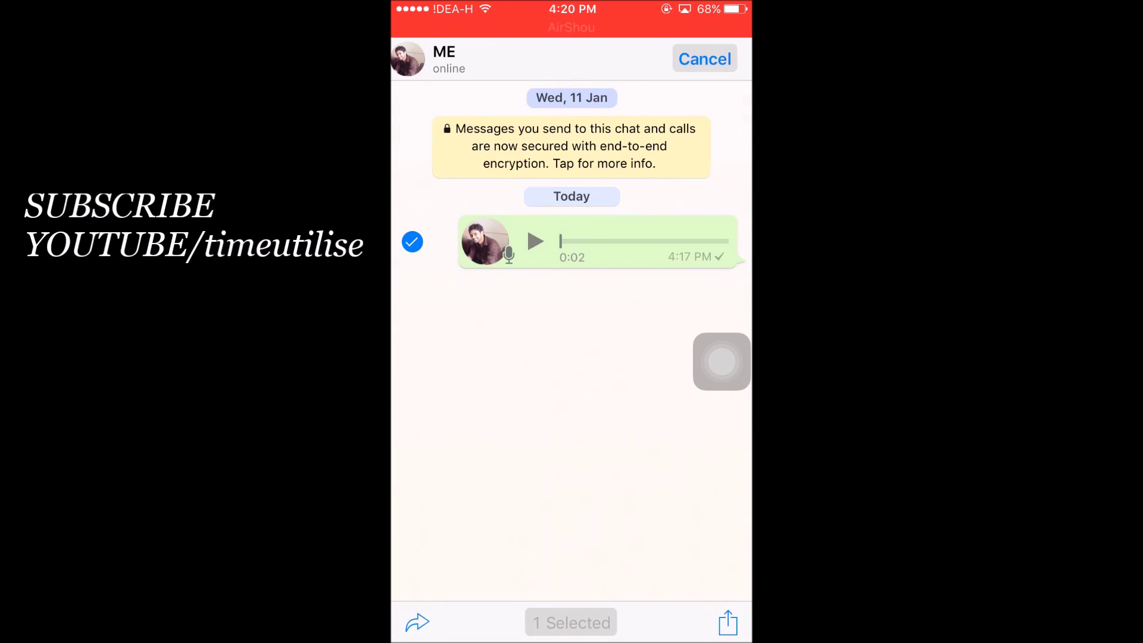
scroll(572, 239, "down", 2)
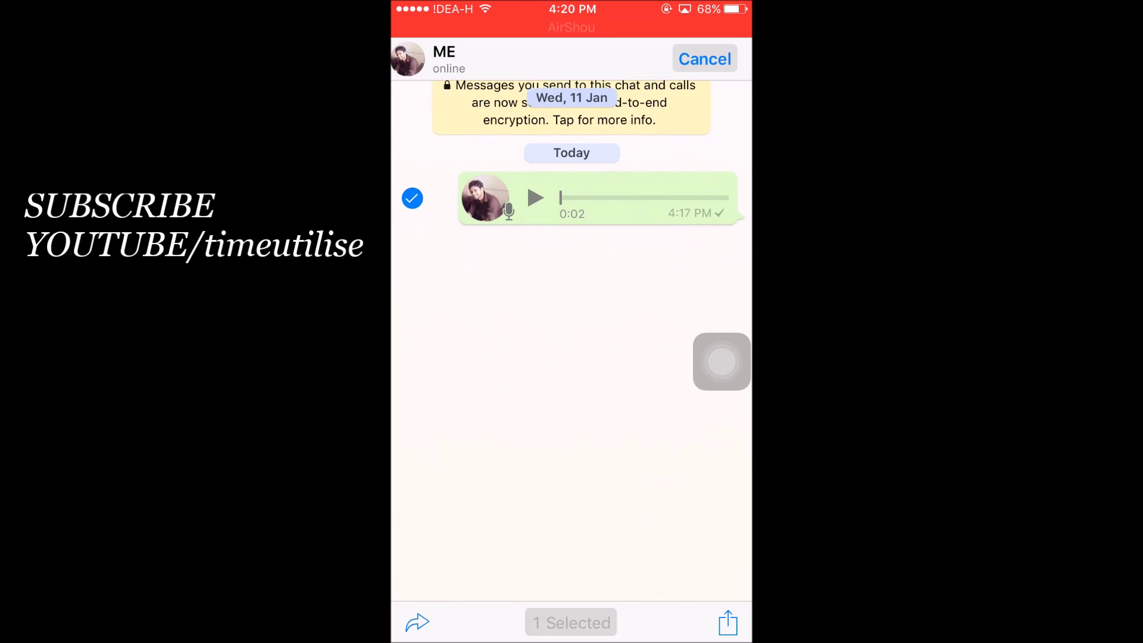
left_click_drag(722, 361, 721, 264)
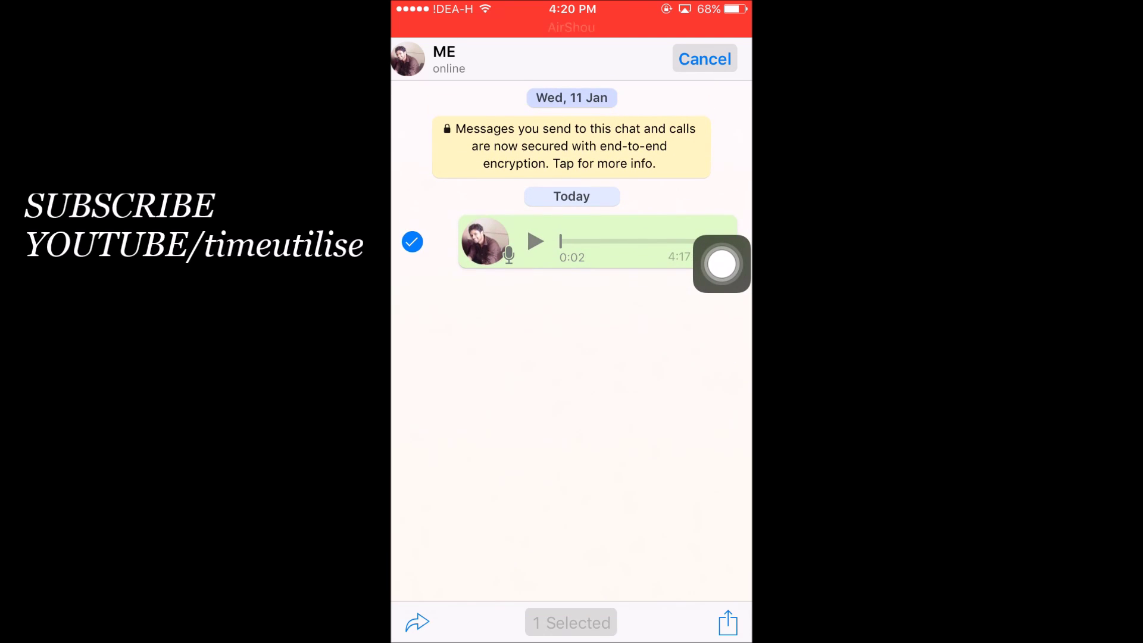
left_click(727, 623)
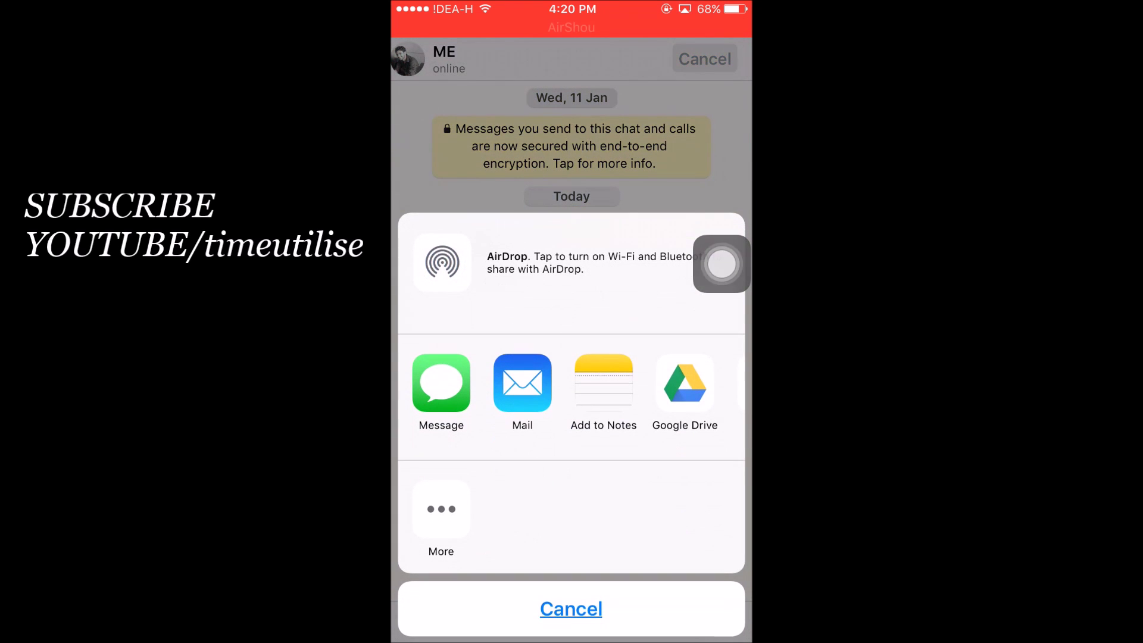
- Choose 'Import with Documents' from the share sheet, dismiss the notice, and return to Documents' files
scroll(572, 383, "right", 10)
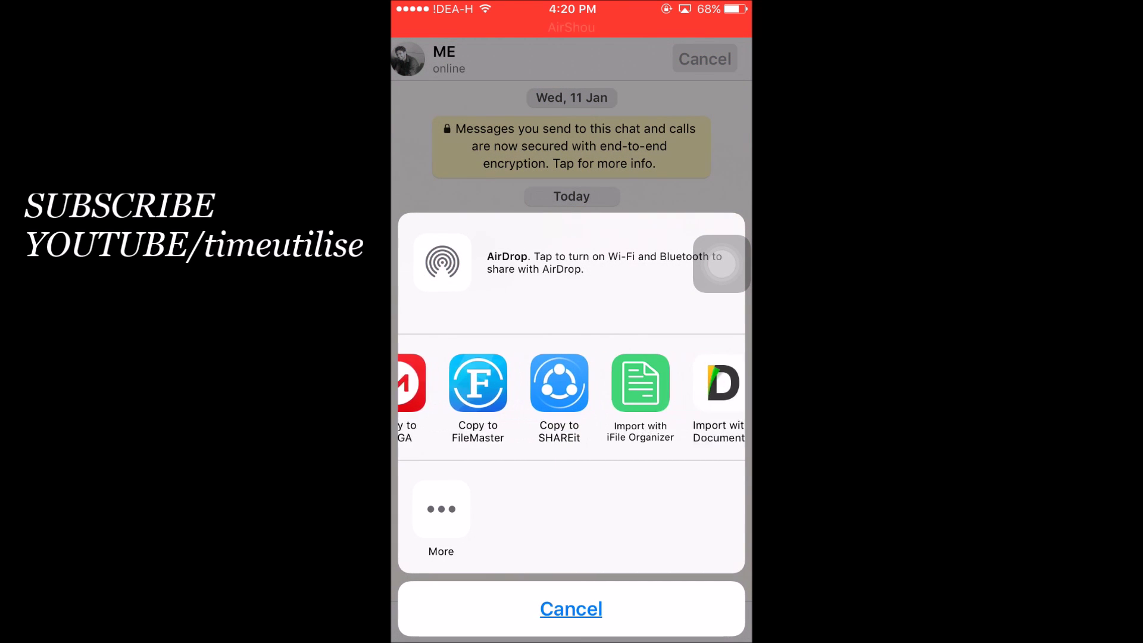
scroll(572, 383, "left", 10)
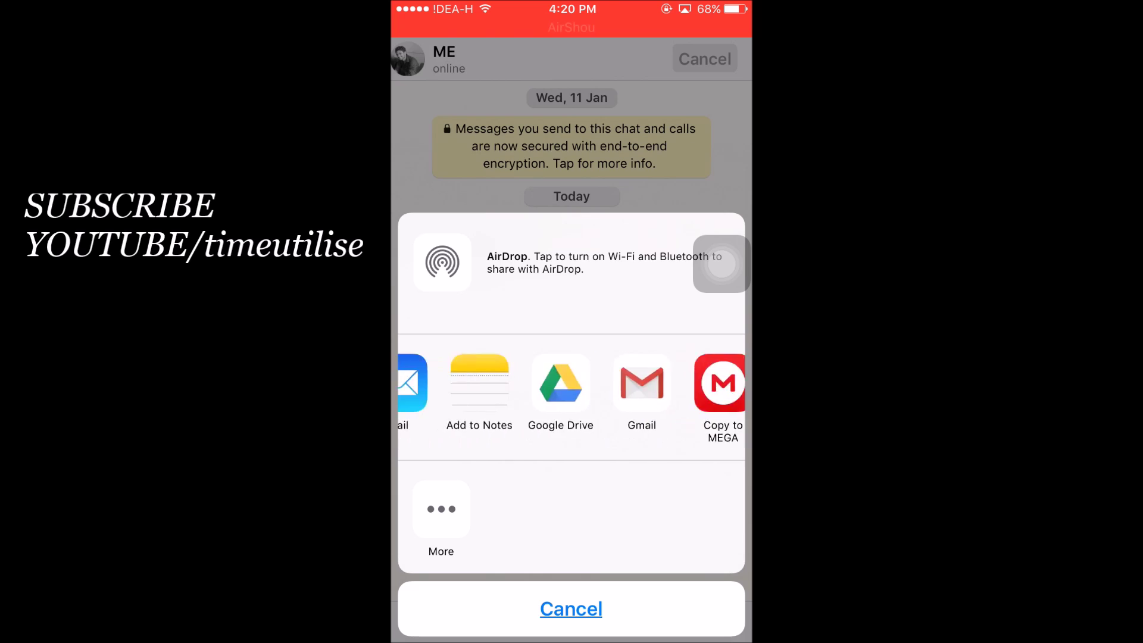
scroll(572, 383, "right", 2)
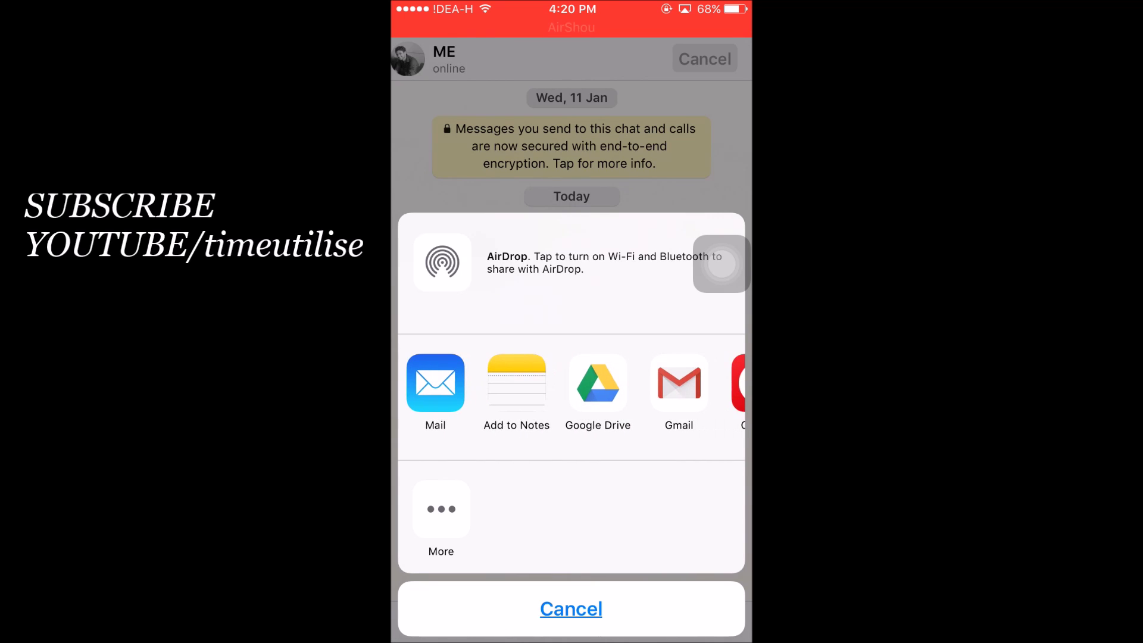
scroll(572, 382, "right", 8)
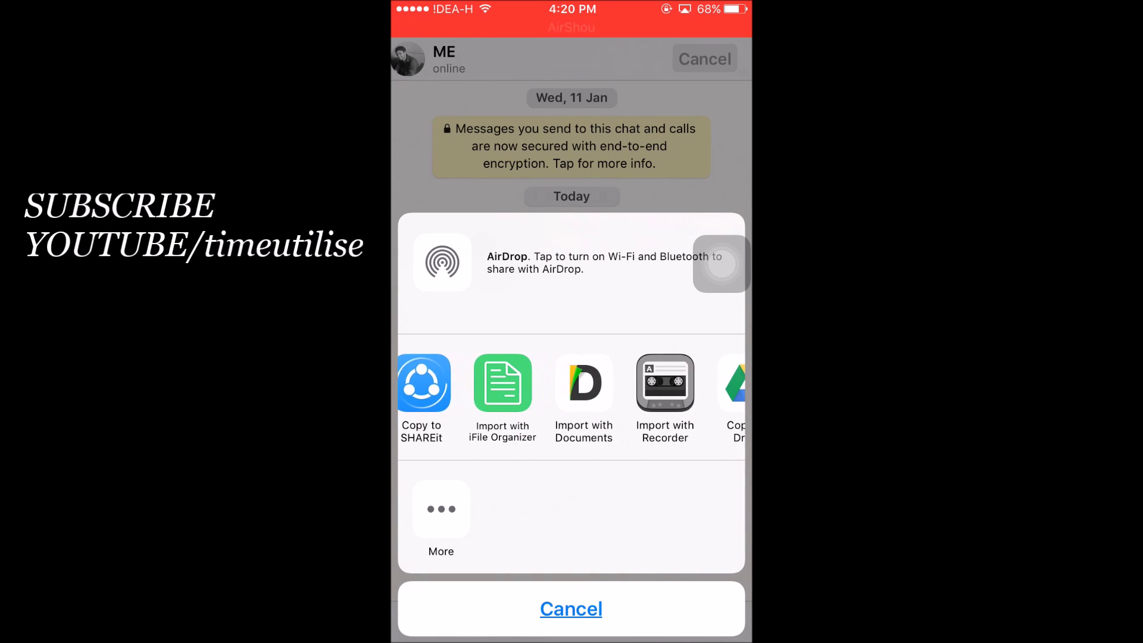
scroll(571, 383, "right", 2)
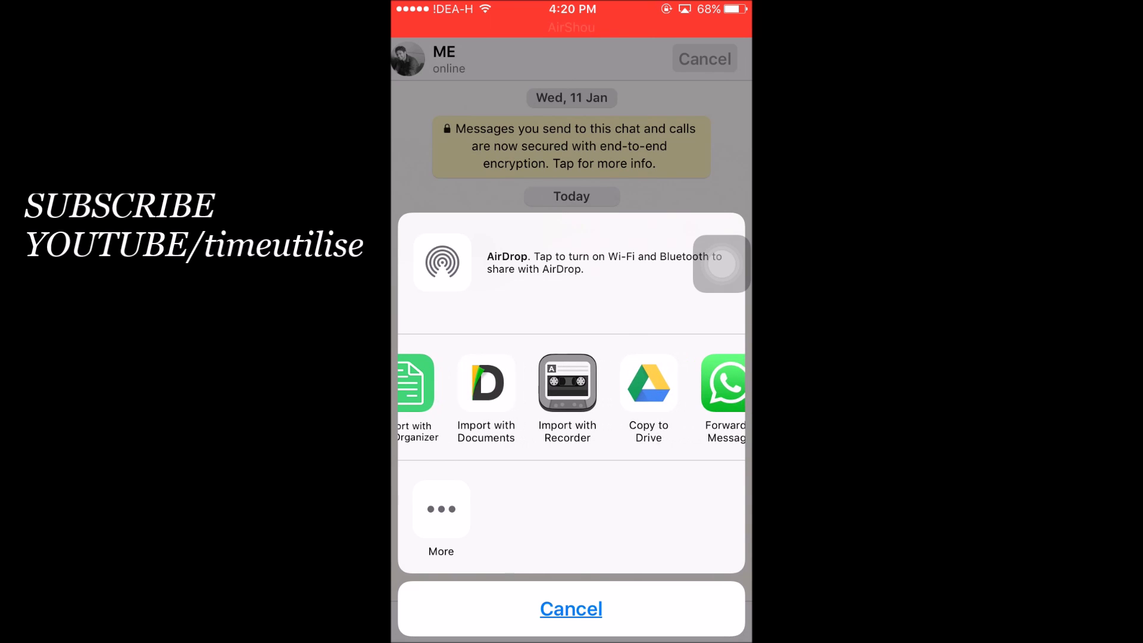
scroll(571, 383, "left", 1)
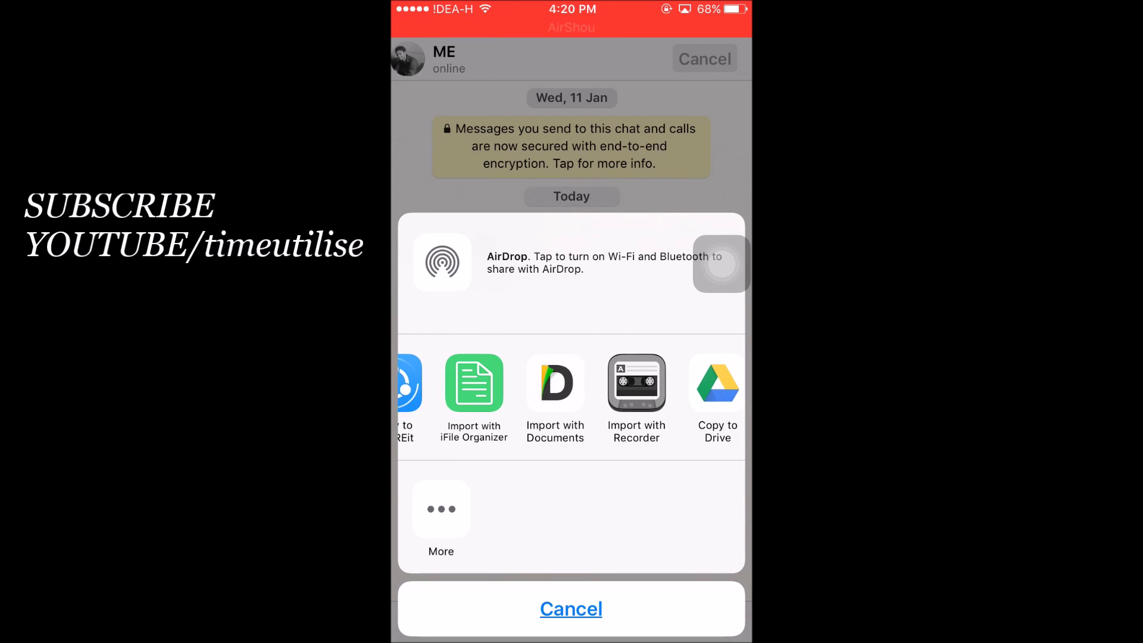
scroll(572, 399, "right", 1)
left_click(539, 383)
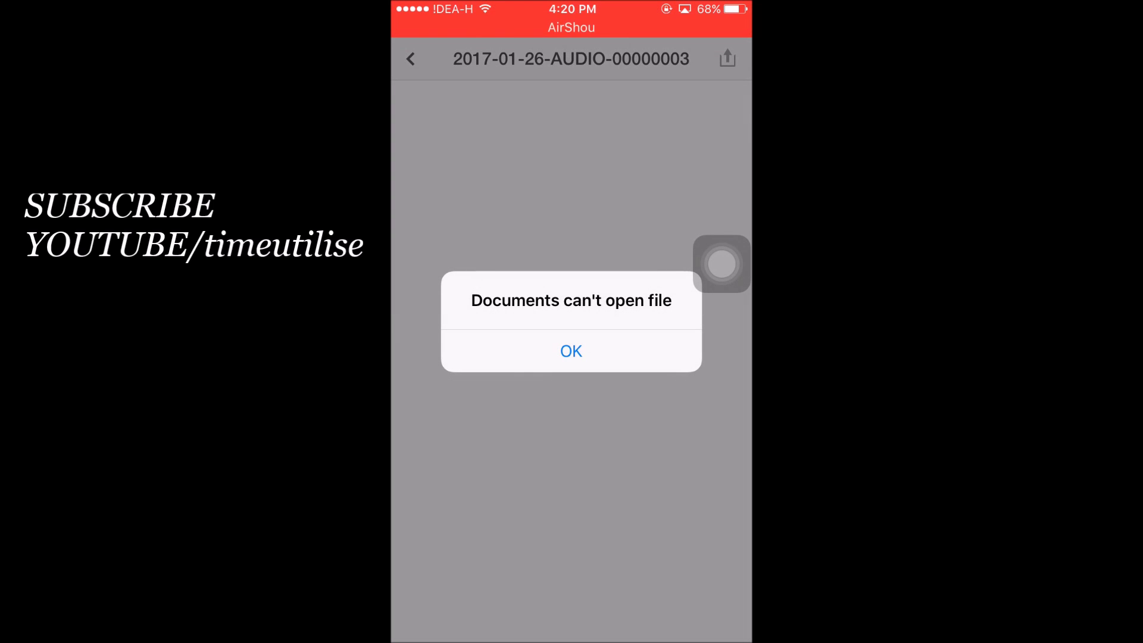
left_click(571, 351)
left_click(410, 59)
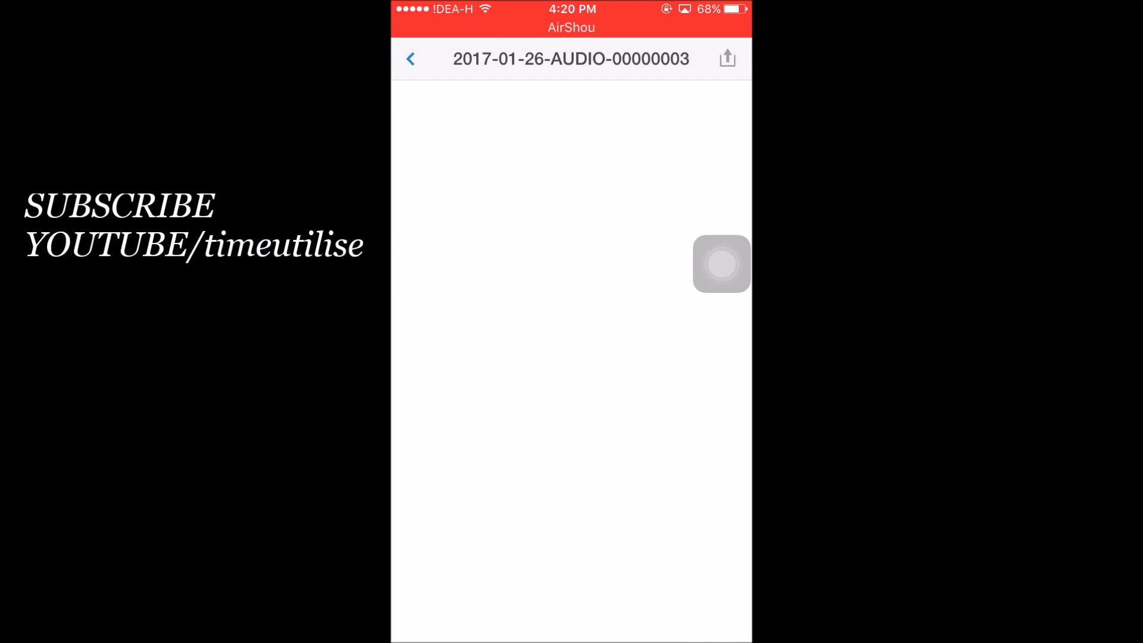
scroll(586, 342, "down", 1)
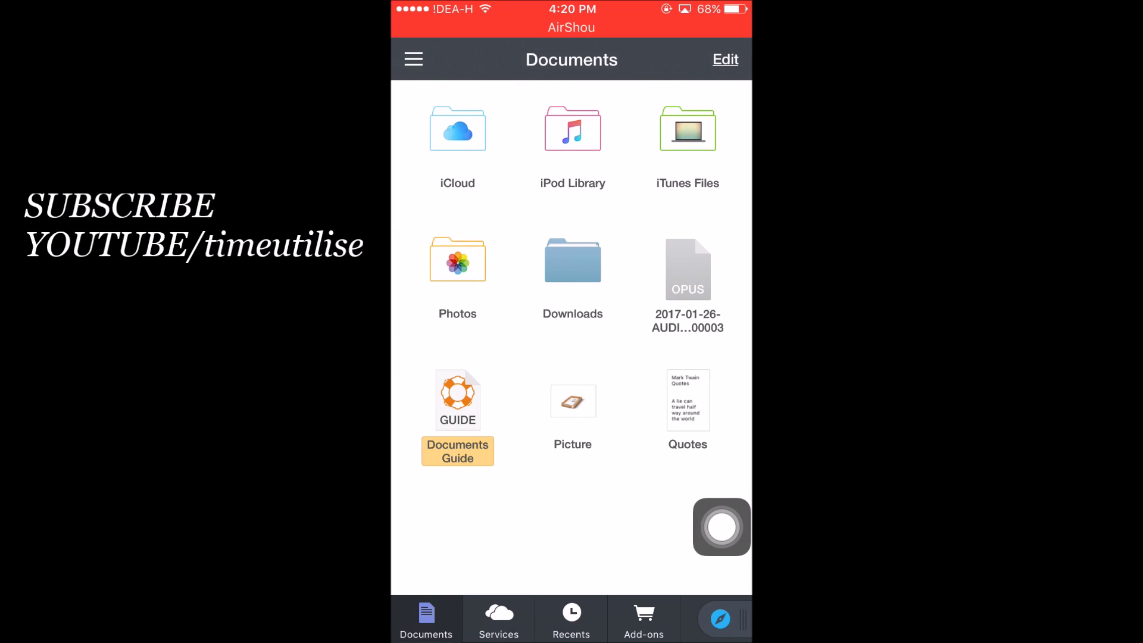
scroll(572, 346, "down", 1)
scroll(571, 346, "up", 1)
scroll(572, 345, "down", 1)
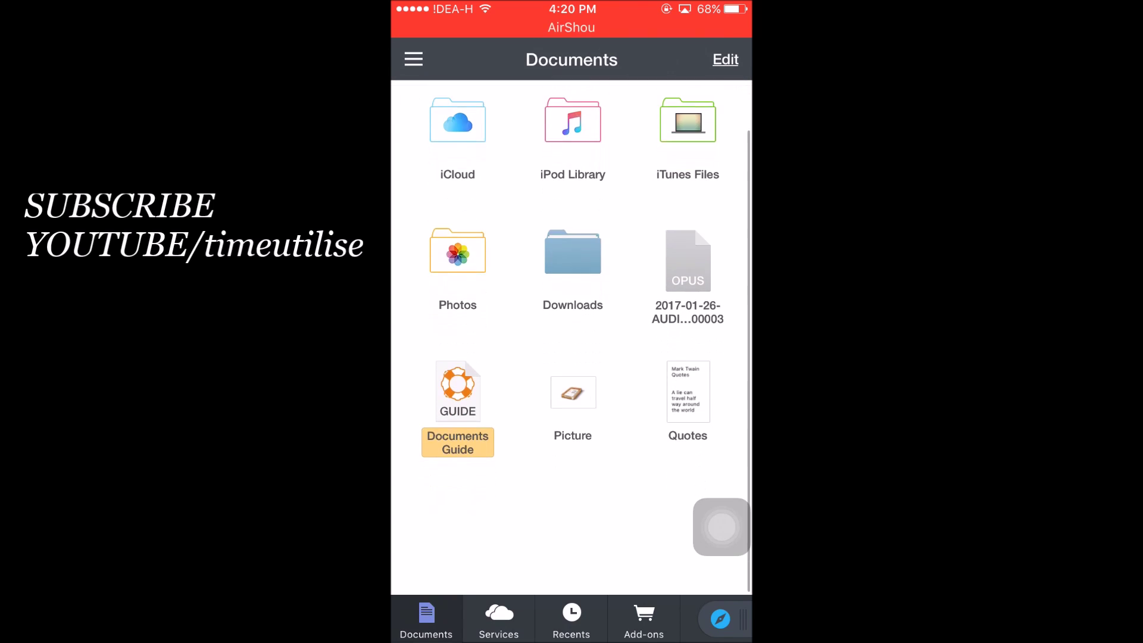
scroll(572, 334, "up", 2)
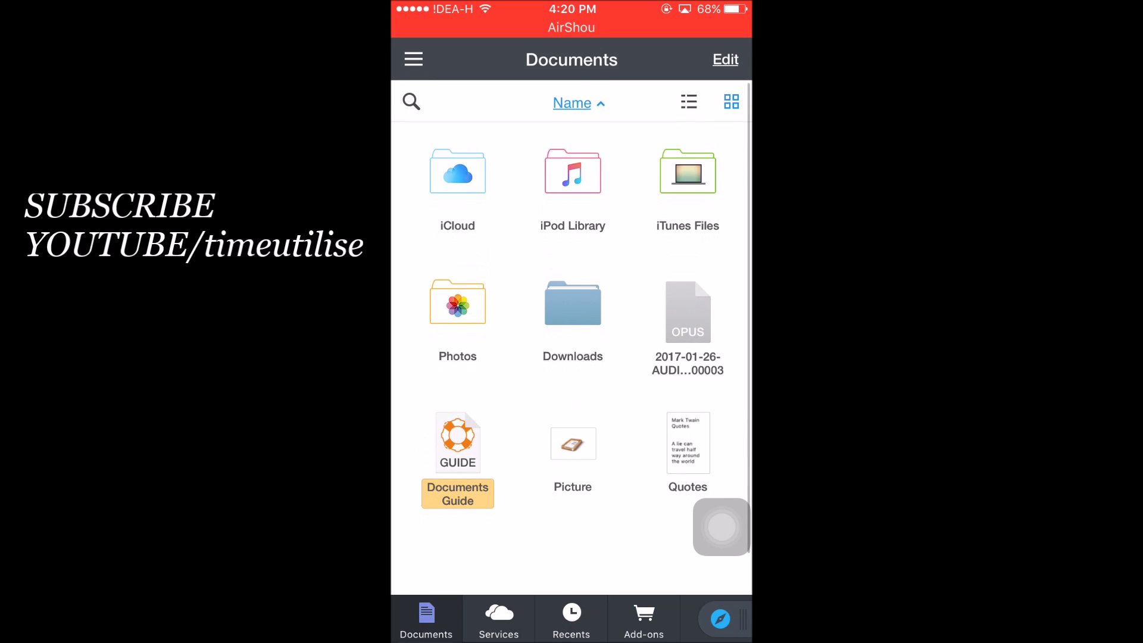
left_click(725, 59)
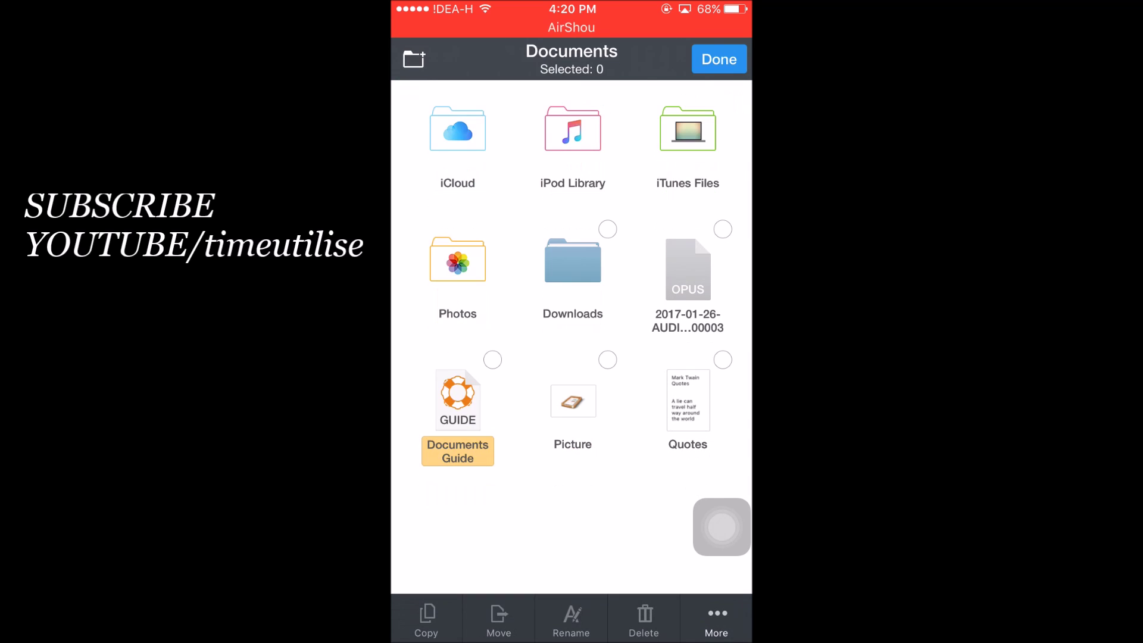
left_click(688, 274)
left_click(571, 619)
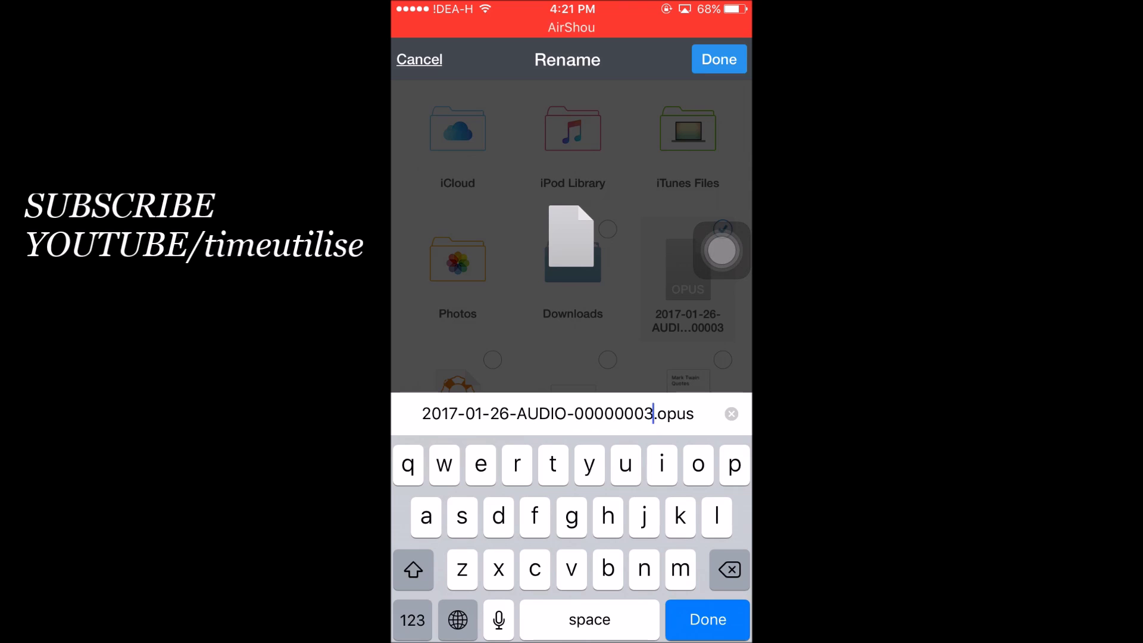
key("Return")
mouse_move(722, 250)
left_mouse_down()
mouse_move(653, 299)
mouse_move(421, 394)
left_mouse_up()
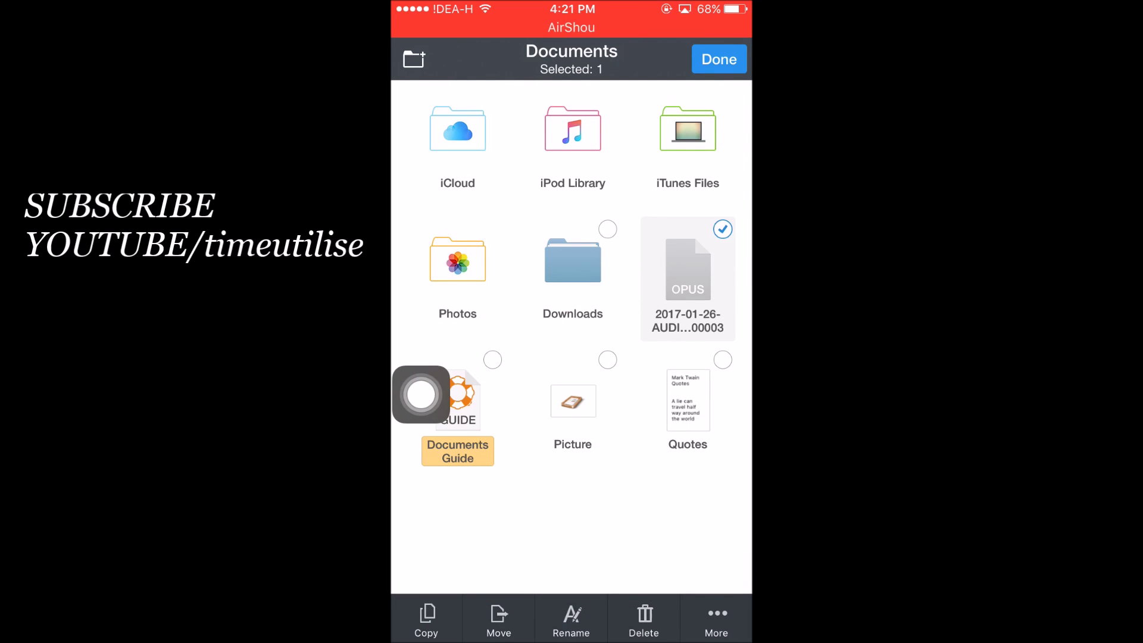
left_click(719, 59)
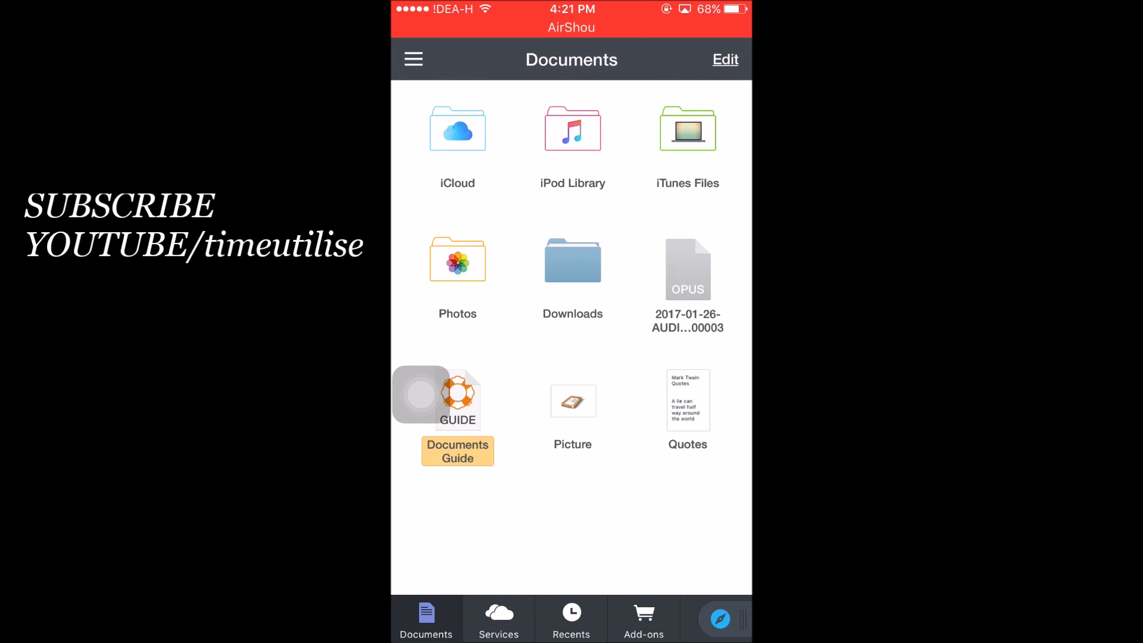
left_click_drag(421, 394, 592, 143)
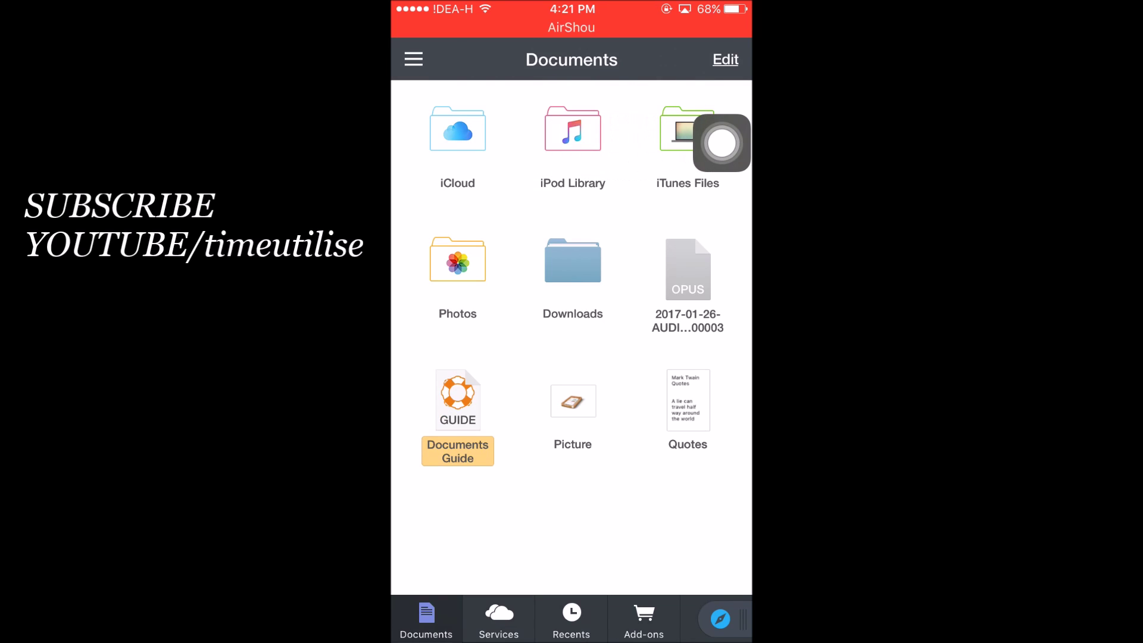
- Load the conversion-tool.com MP3 converter bookmark in Documents' browser
left_click(720, 620)
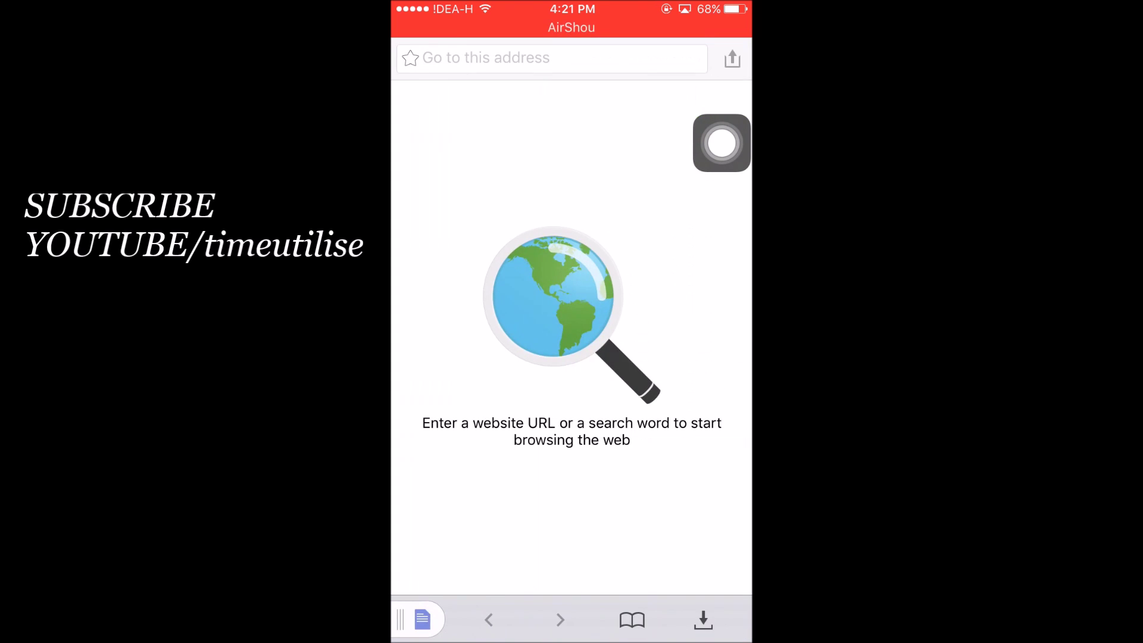
left_click(632, 620)
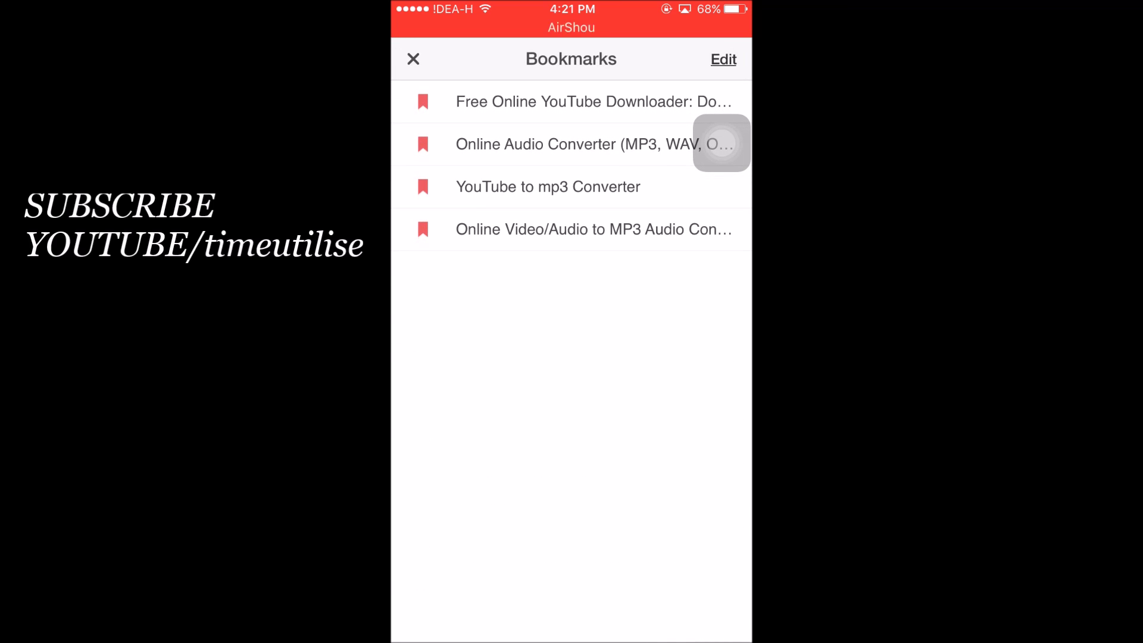
left_click(594, 229)
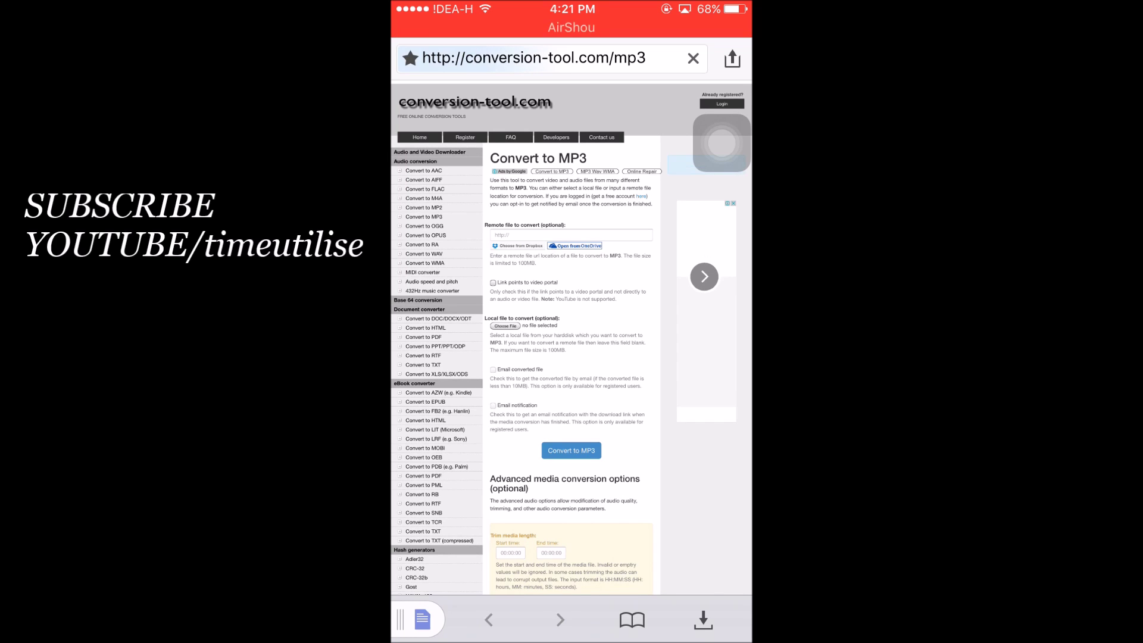
scroll(511, 324, "up", 5)
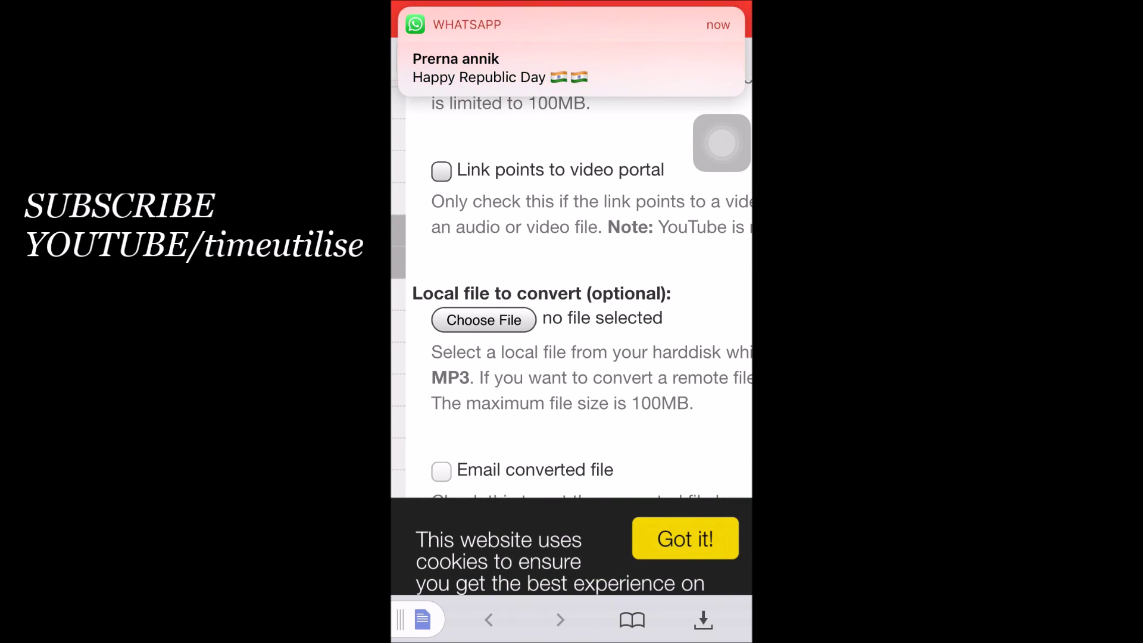
- Choose the 2017-01-26-AUDIO-00000003 OPUS file from Documents as the file to convert
left_click(484, 320)
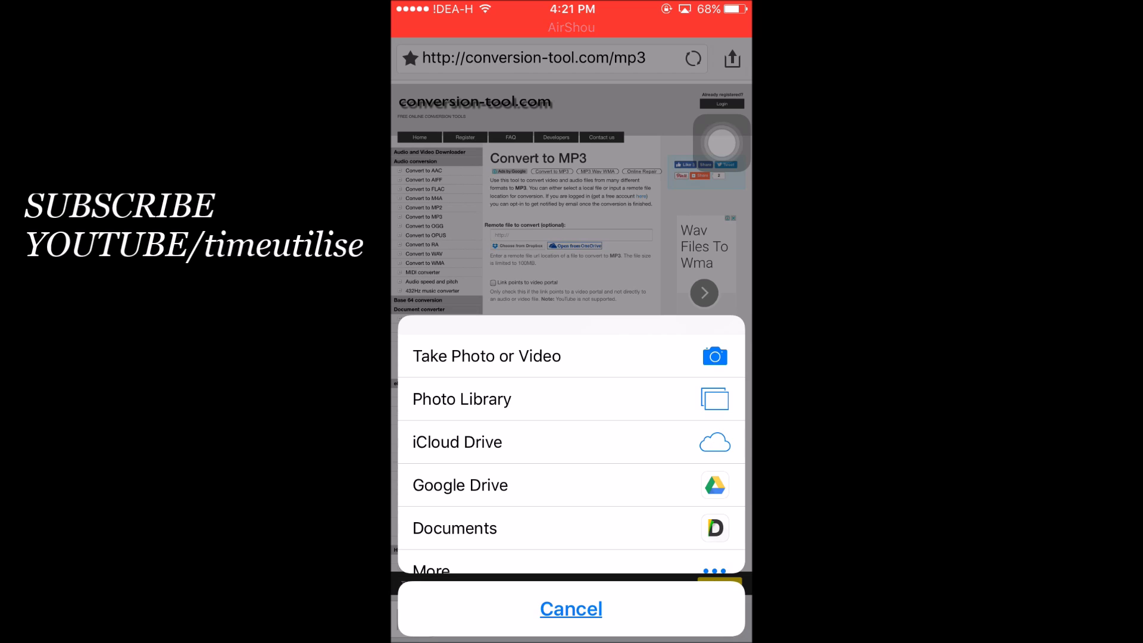
left_click(461, 529)
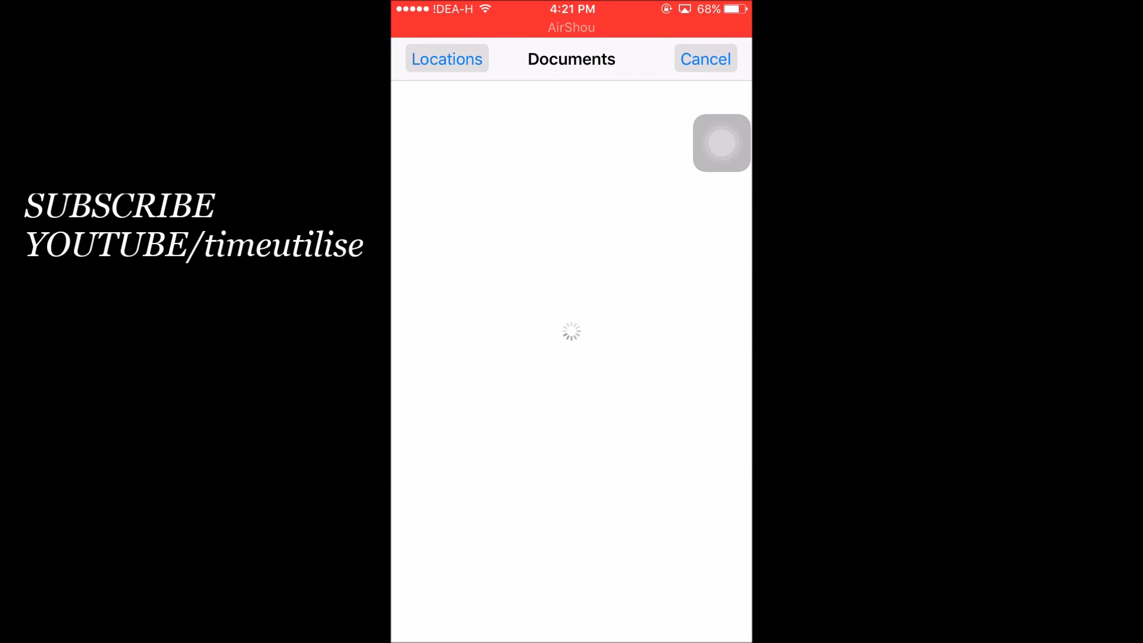
left_click_drag(716, 149, 714, 416)
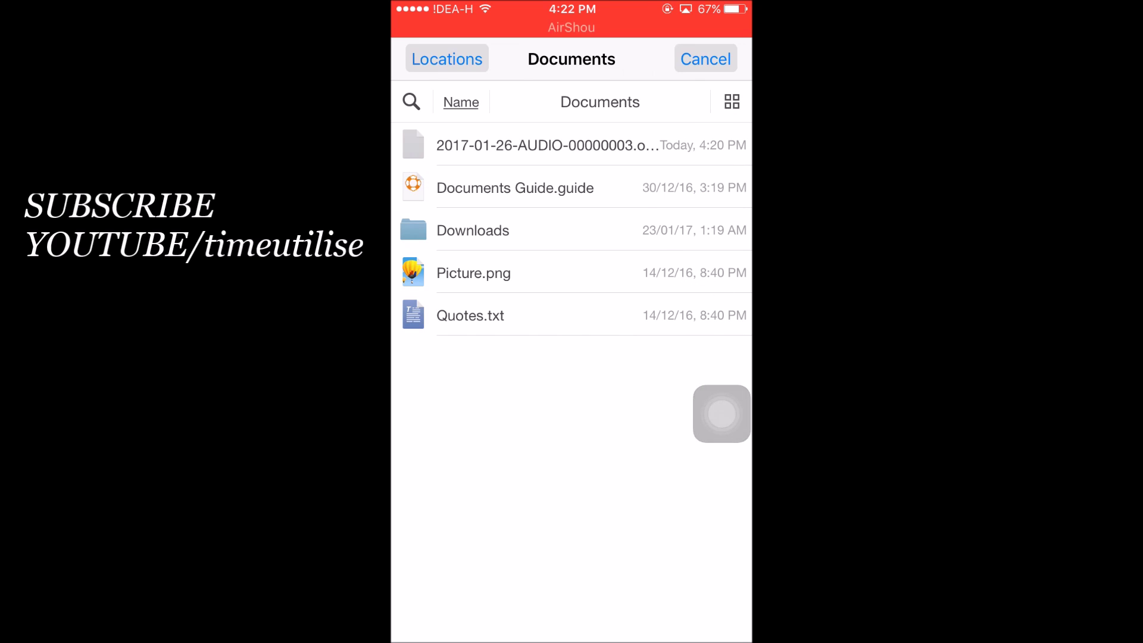
left_click(548, 145)
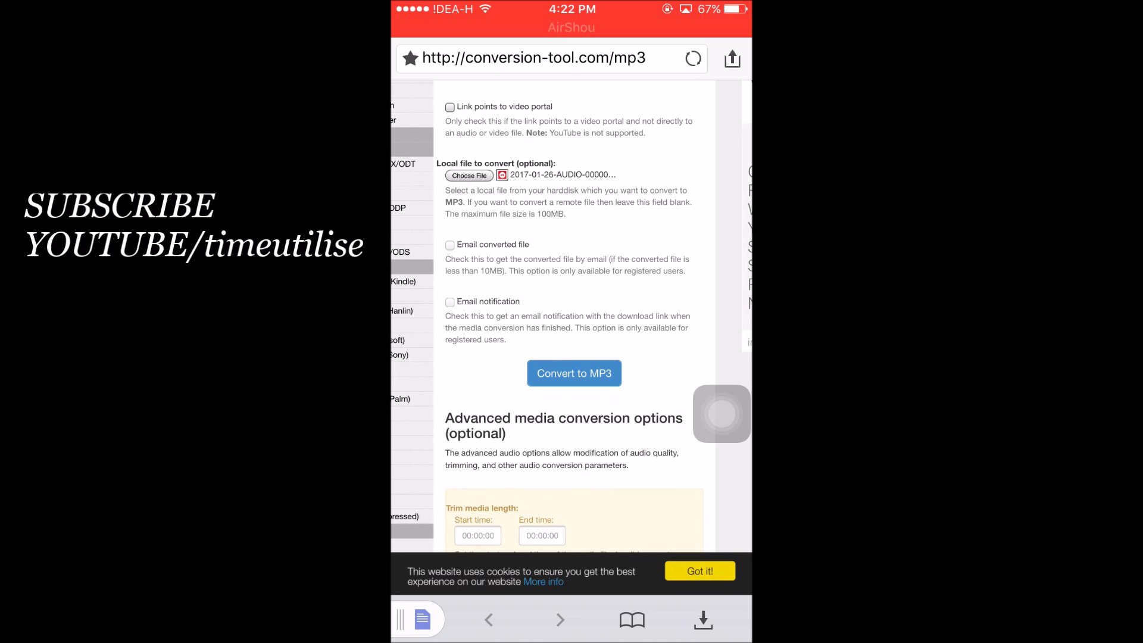
- Convert the recording to MP3 and download the resulting media-572c03ff.mp3
left_click(574, 373)
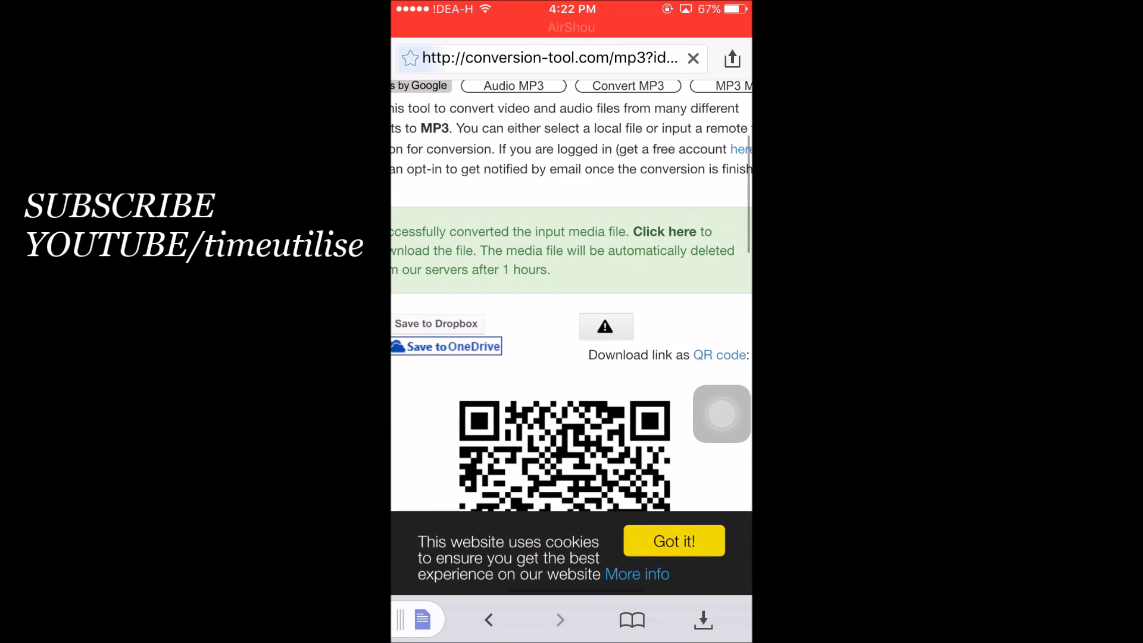
left_click(670, 231)
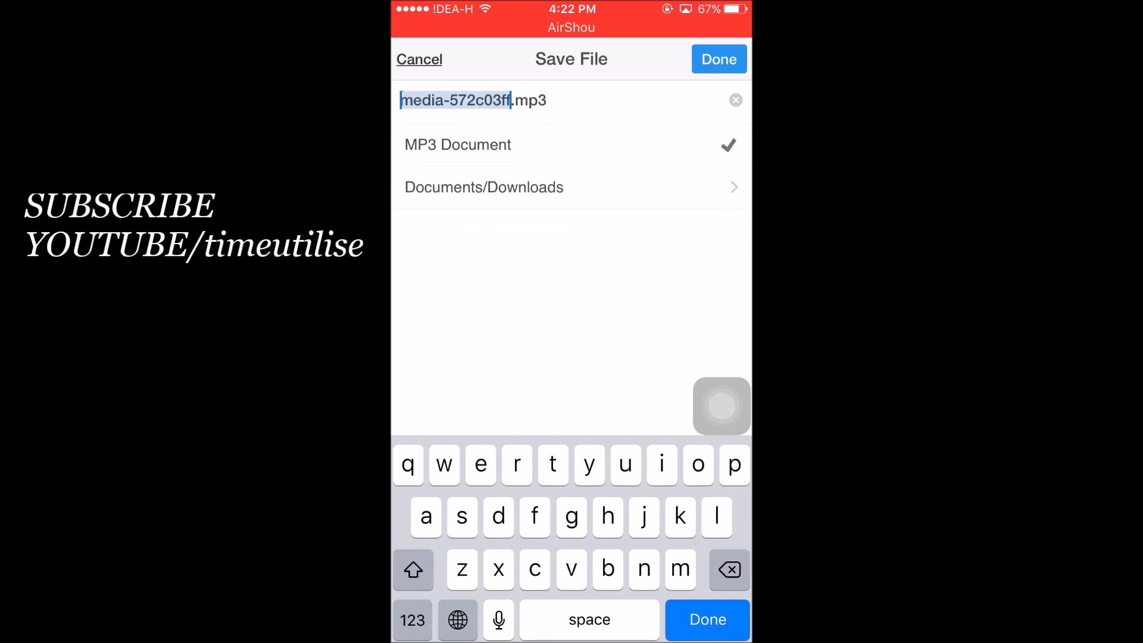
- Rename the download to me.mp3 and save it to Documents/Downloads
left_click(729, 570)
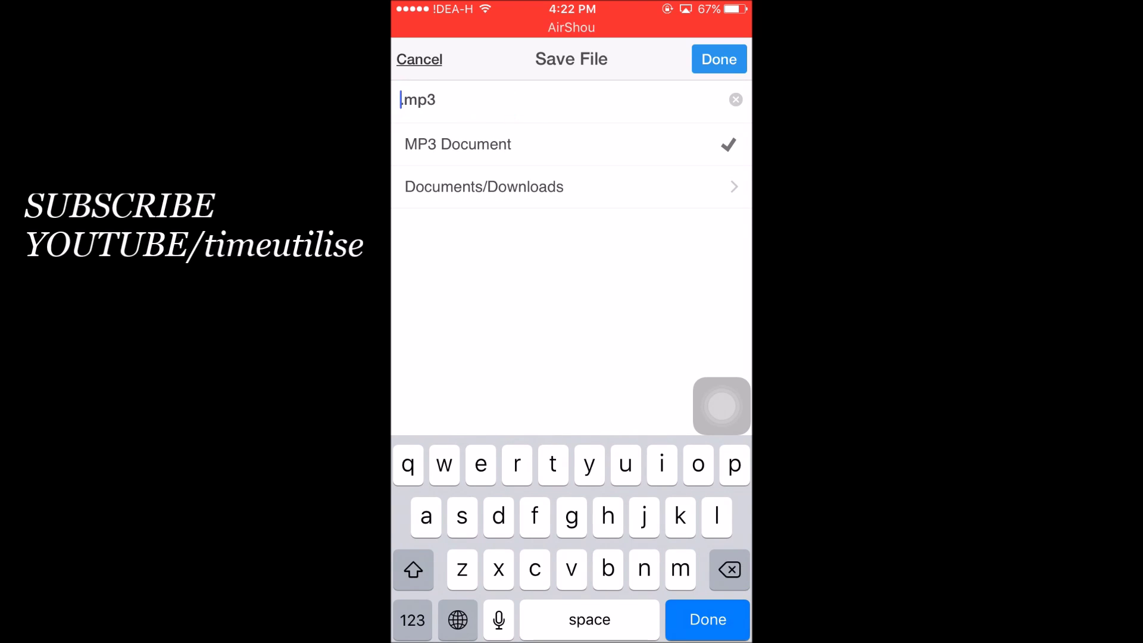
type("me")
left_click(719, 59)
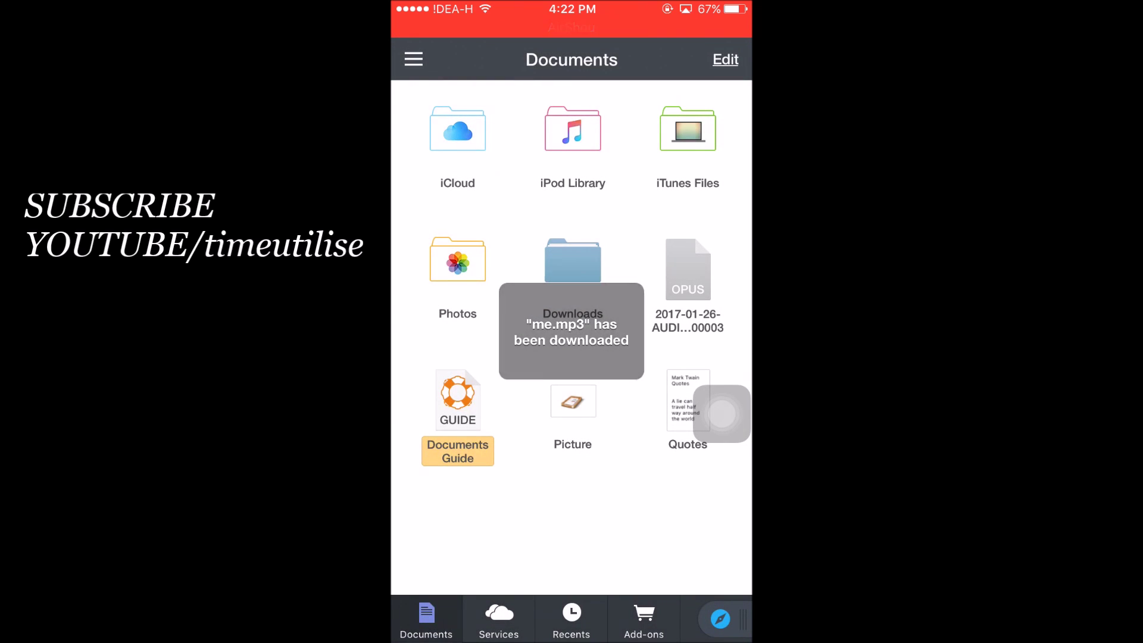
left_click(414, 59)
left_click(641, 56)
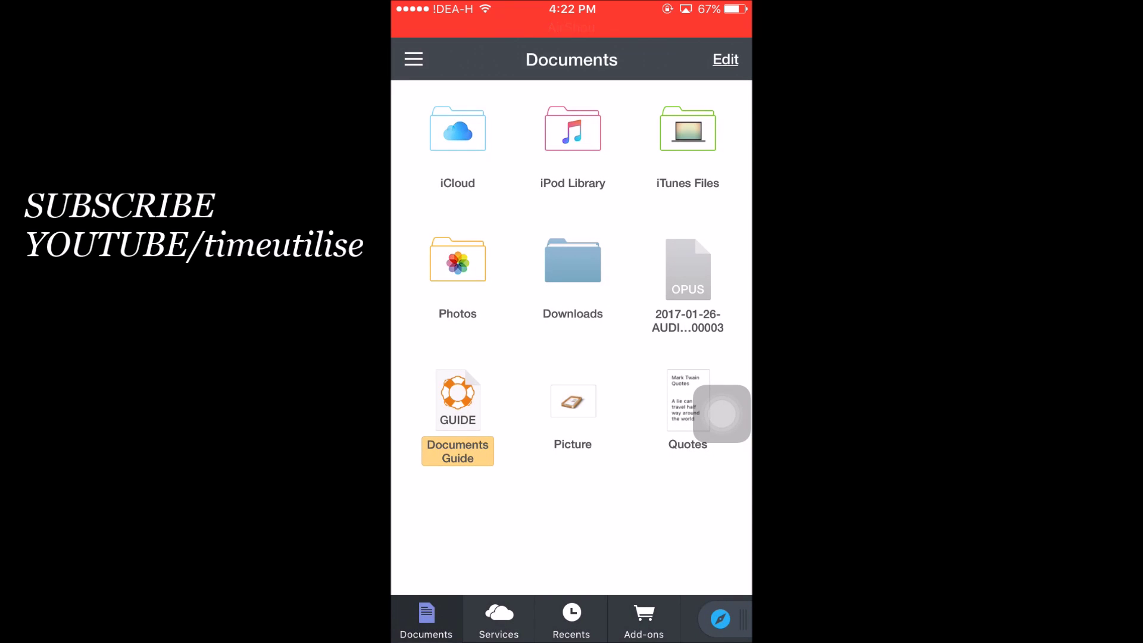
left_click(573, 260)
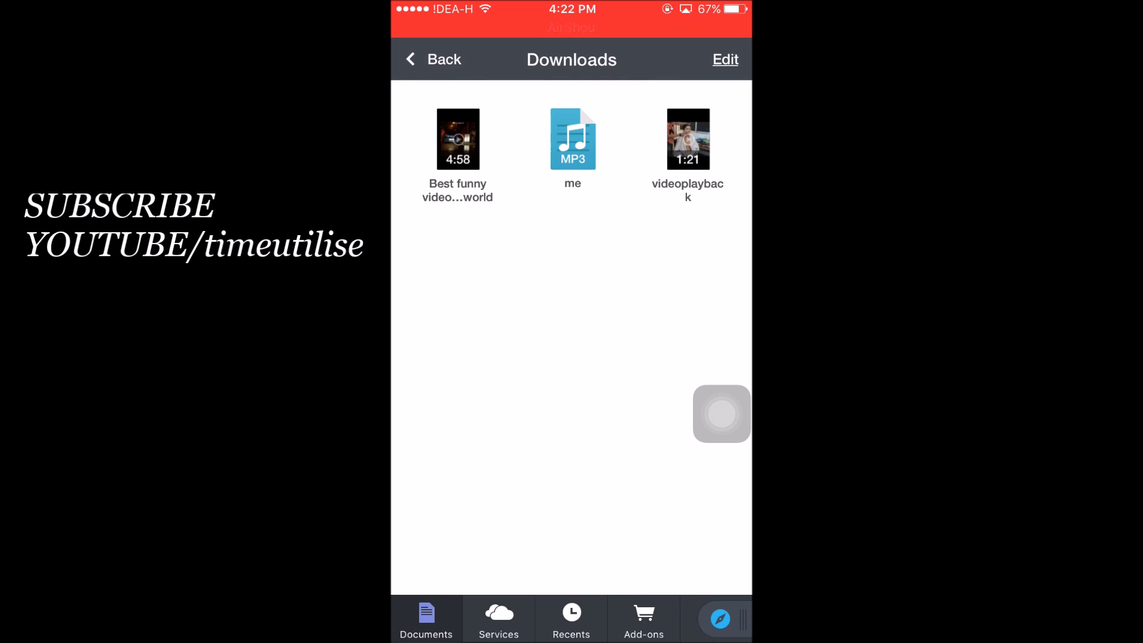
left_click(572, 143)
scroll(572, 321, "up", 2)
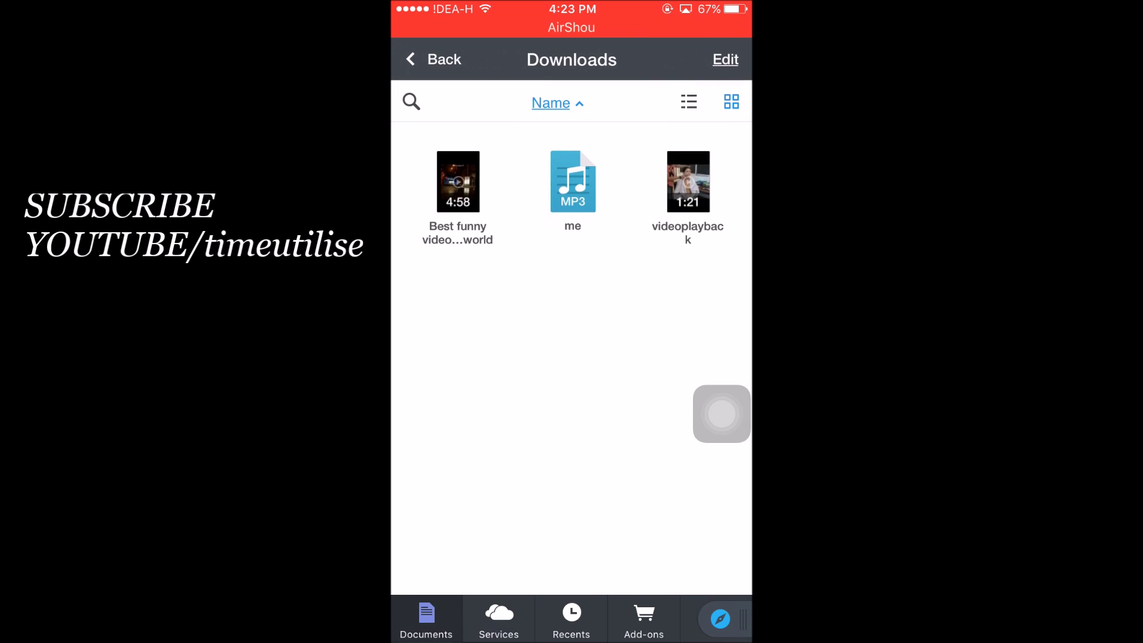
left_click(435, 59)
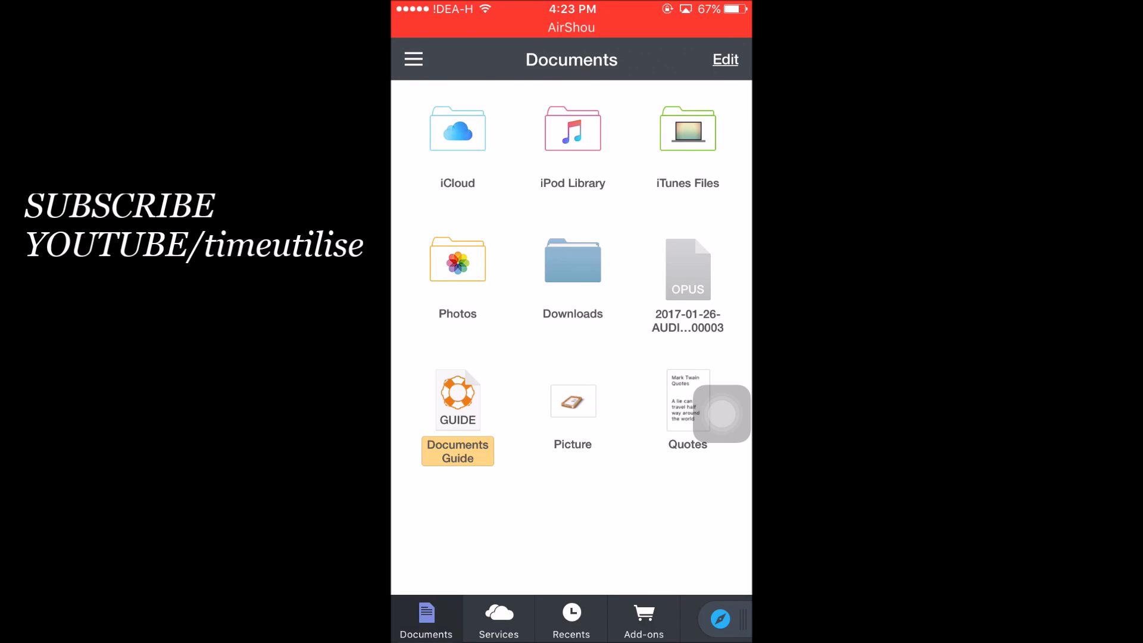
scroll(586, 268, "down", 2)
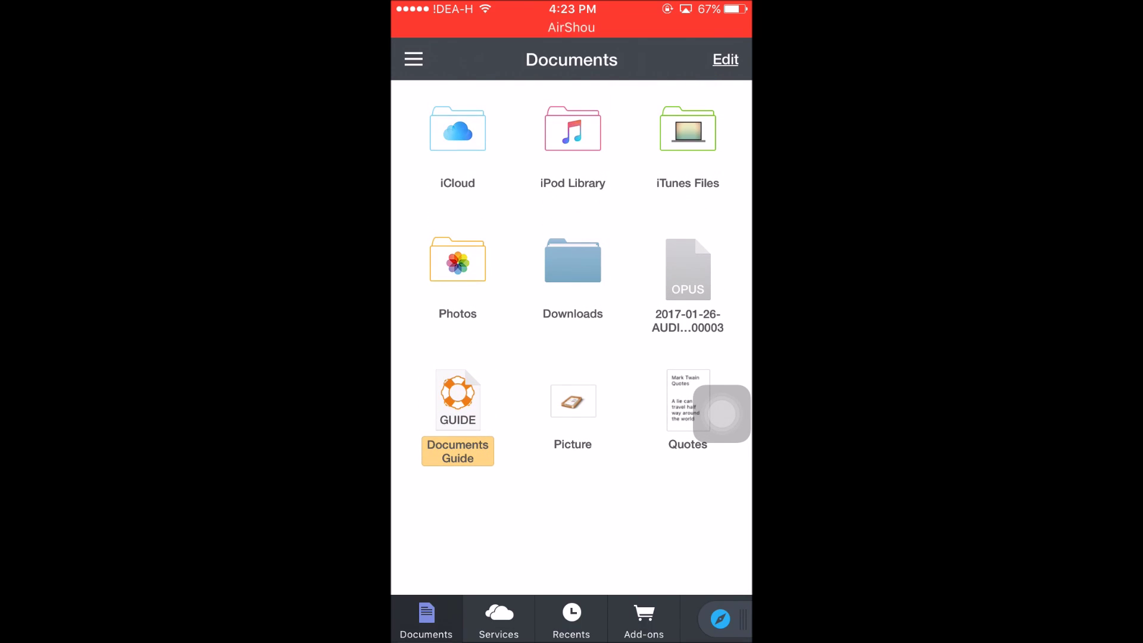
scroll(586, 345, "down", 1)
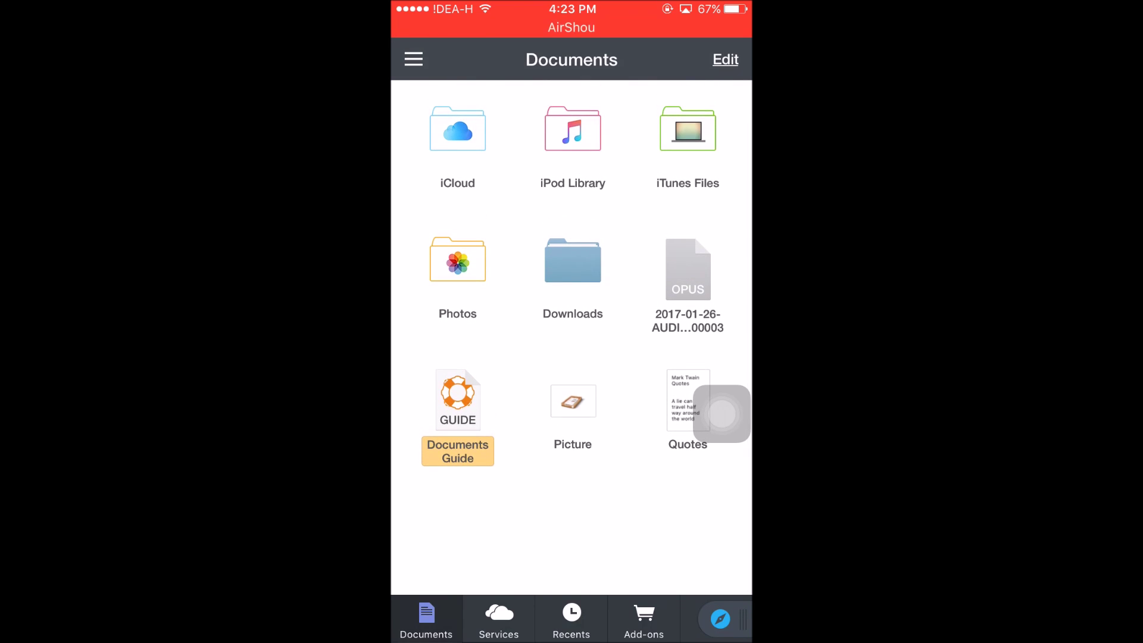